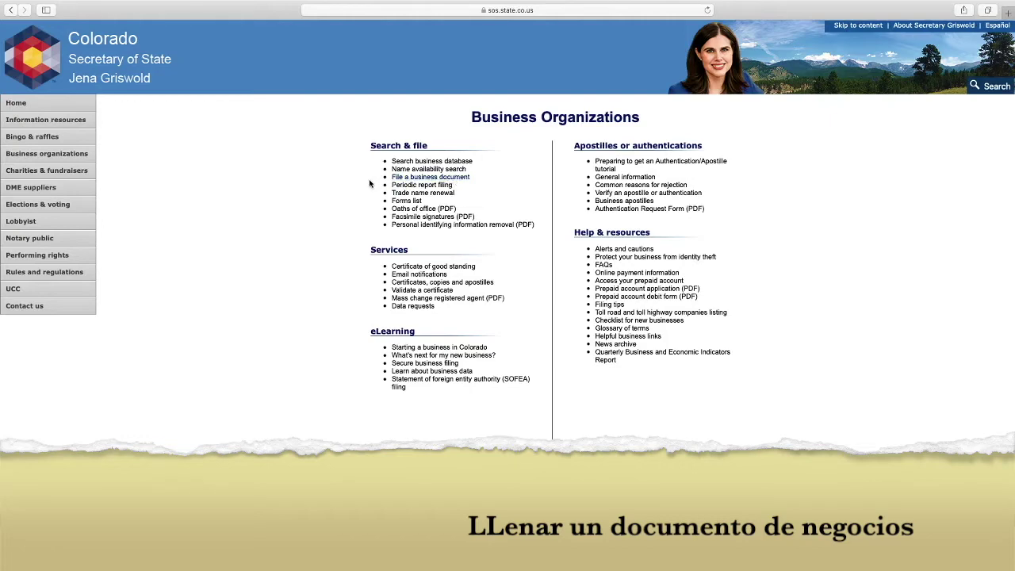
Open the business document filing page and choose to file a form that creates a new record
left_click(414, 177)
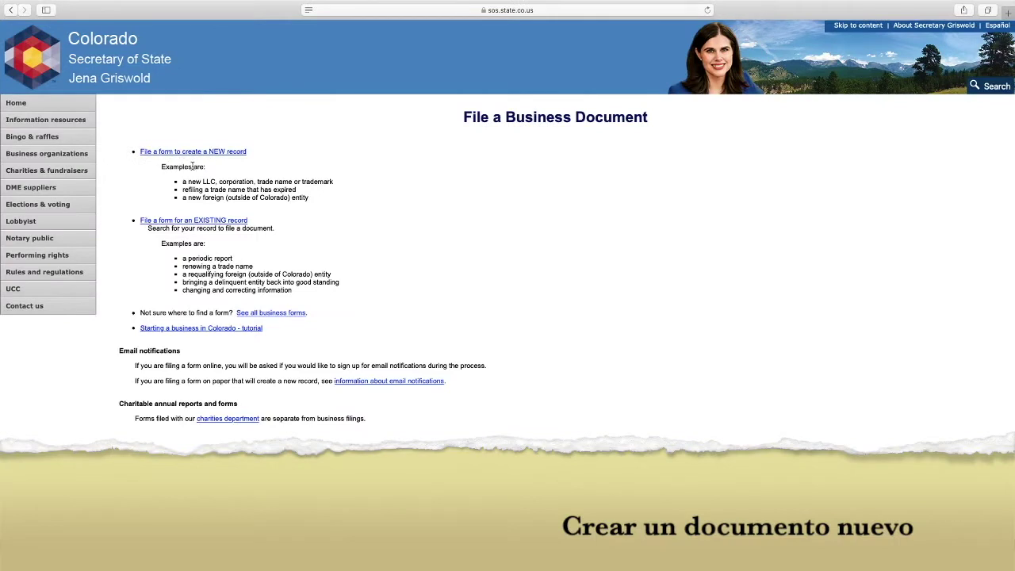
left_click_drag(182, 185, 336, 183)
left_click(198, 190)
left_click(198, 153)
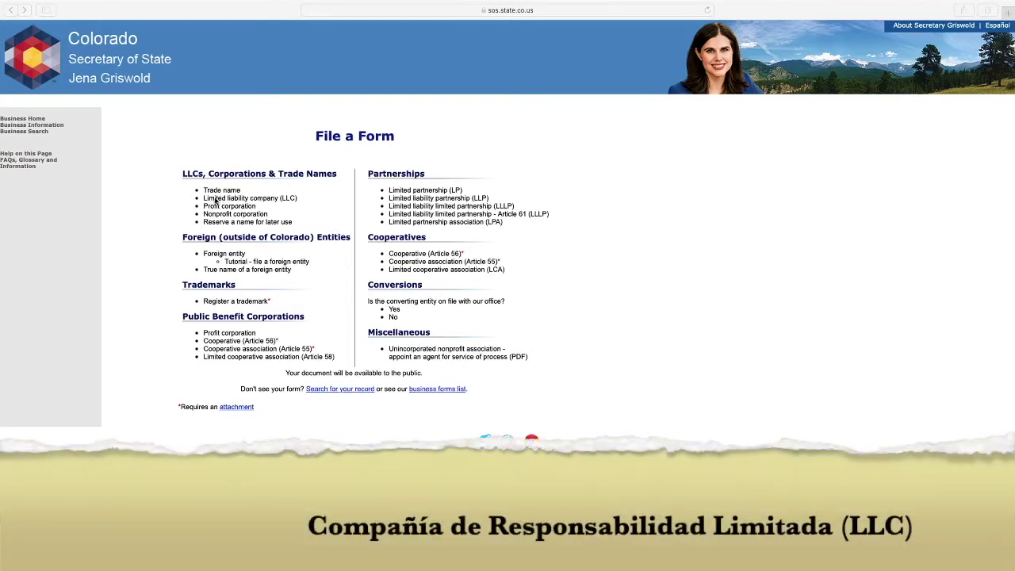
Choose the Limited liability company (LLC) form and submit NuRam LLC as the exact entity name
left_click(170, 188)
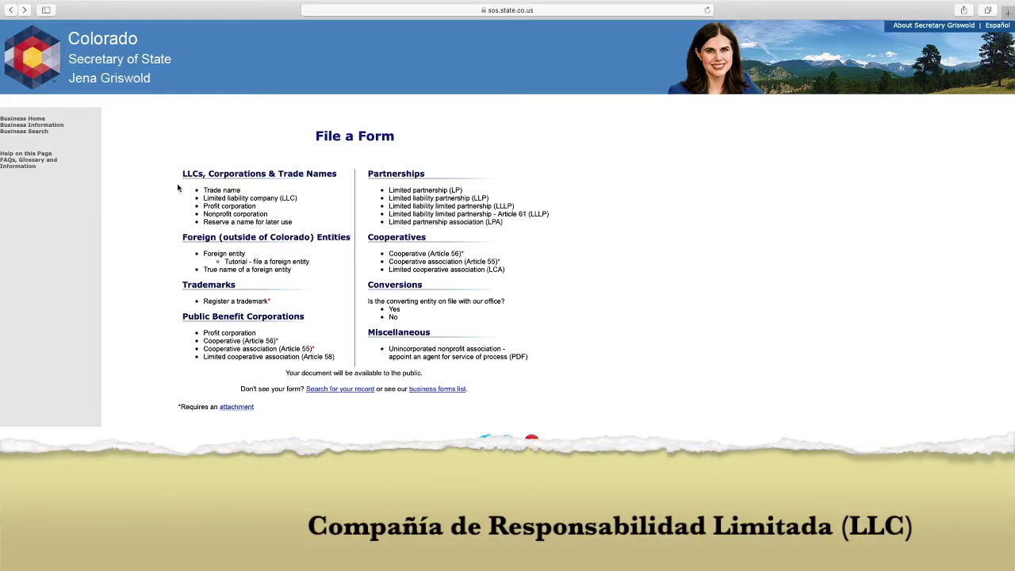
left_click(225, 199)
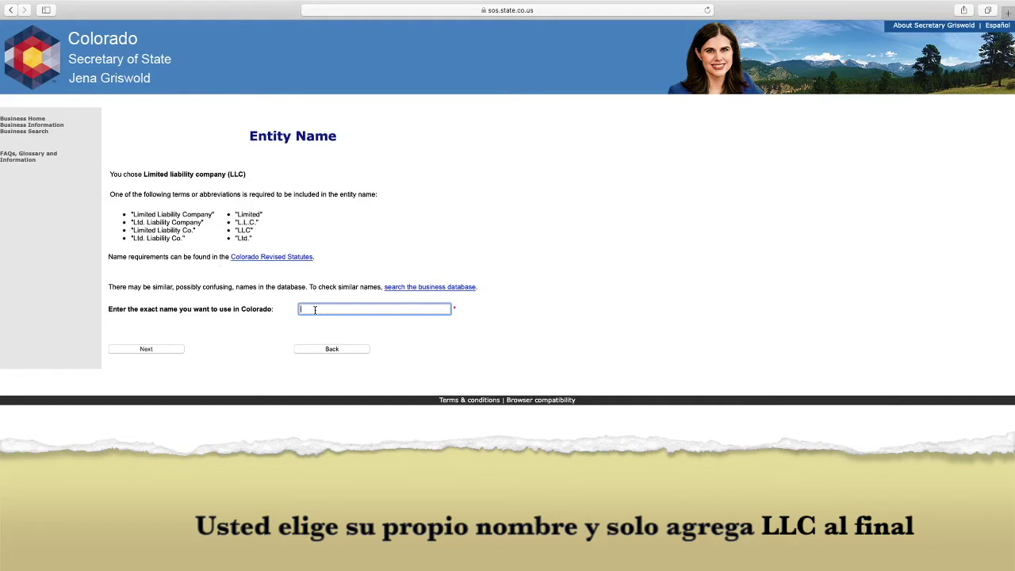
type("NuRam LLC")
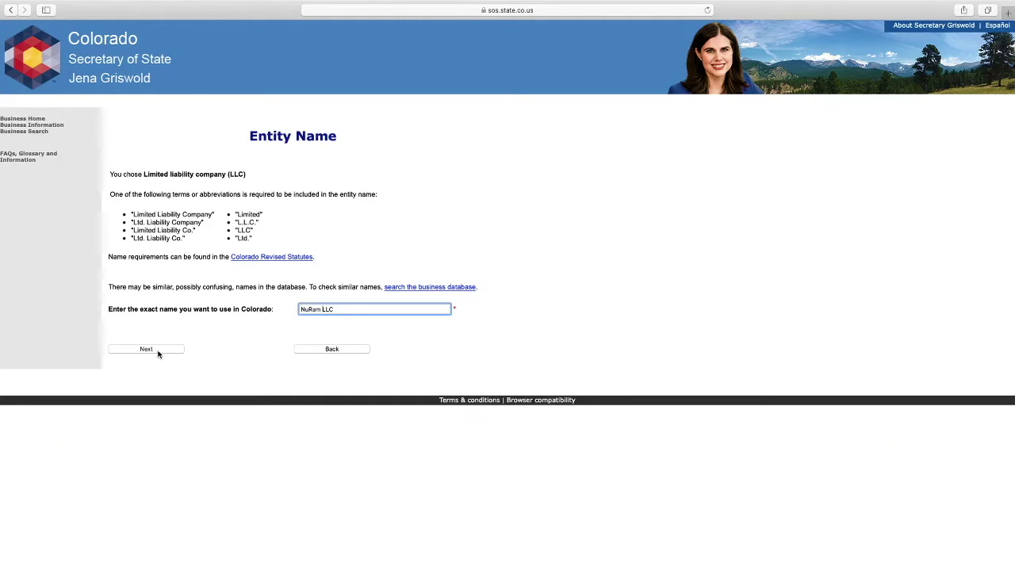
left_click(157, 352)
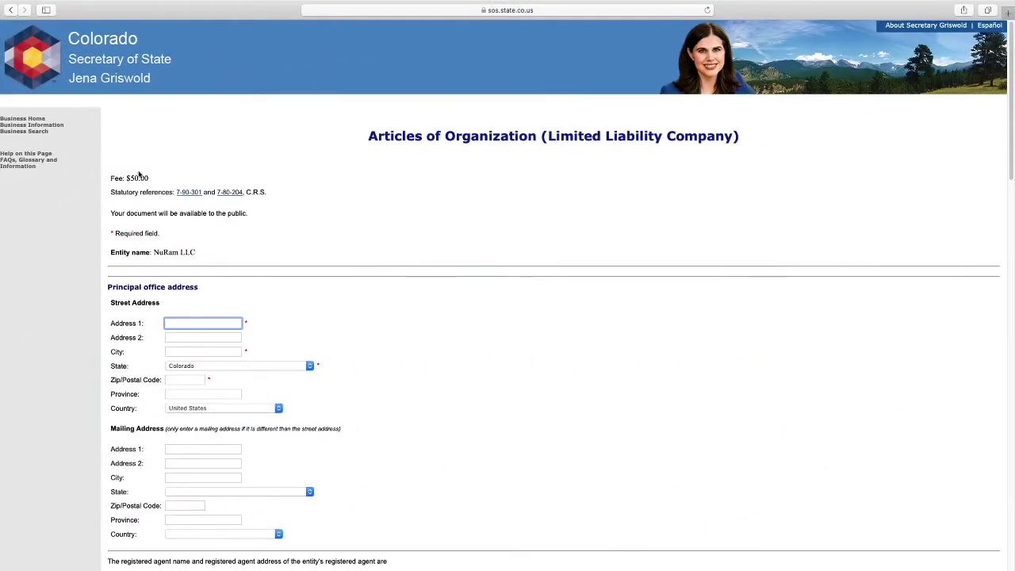
Review the Articles of Organization heading, filing fee and introductory information of the LLC form
scroll(166, 223, "down", 1)
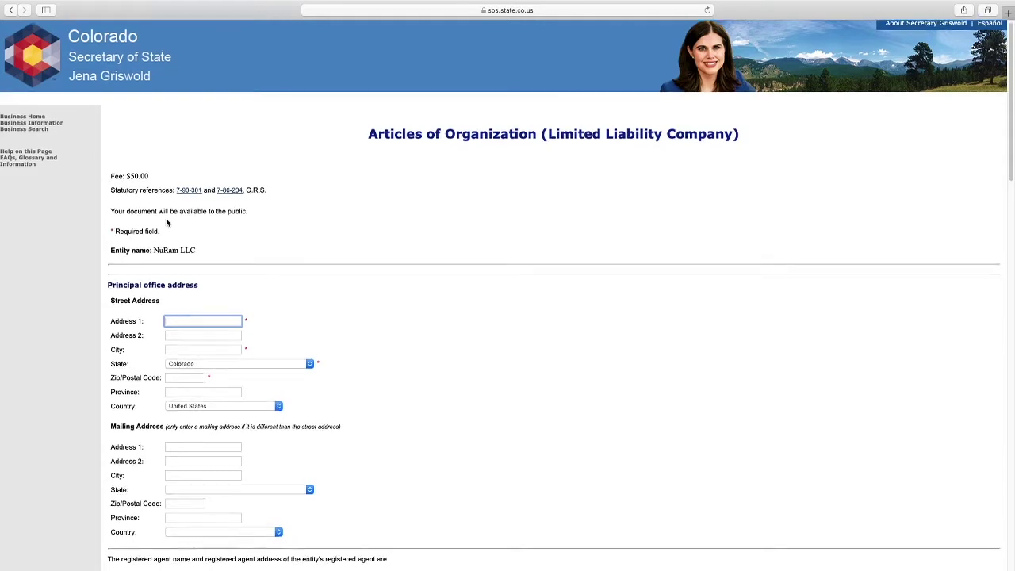
left_click_drag(369, 131, 543, 133)
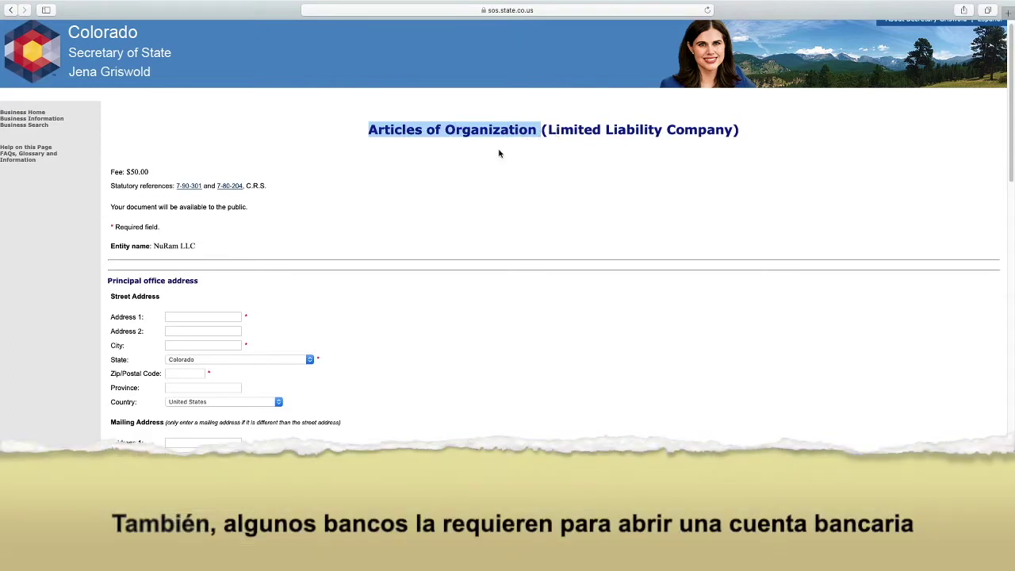
left_click(374, 166)
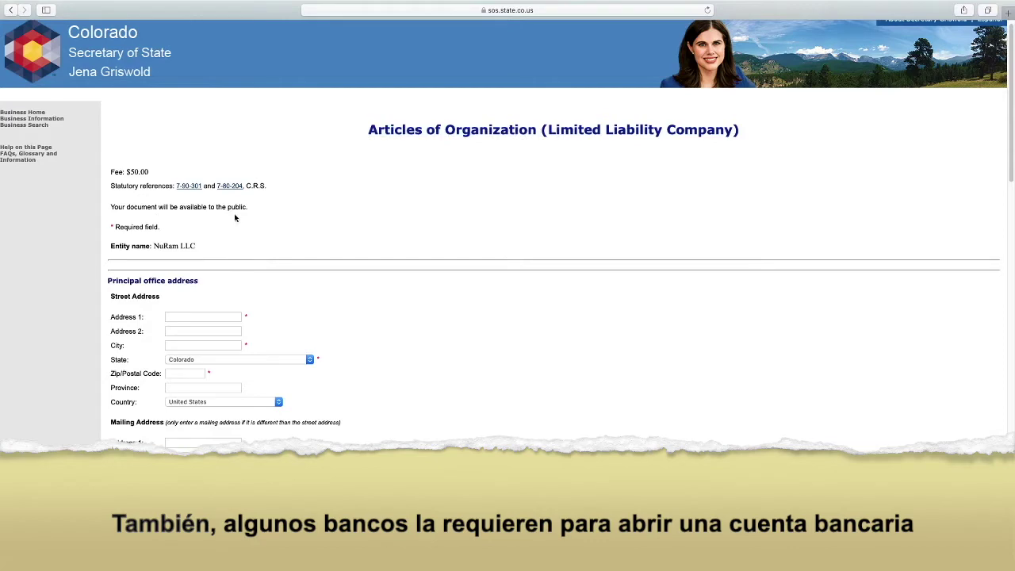
scroll(236, 218, "down", 1)
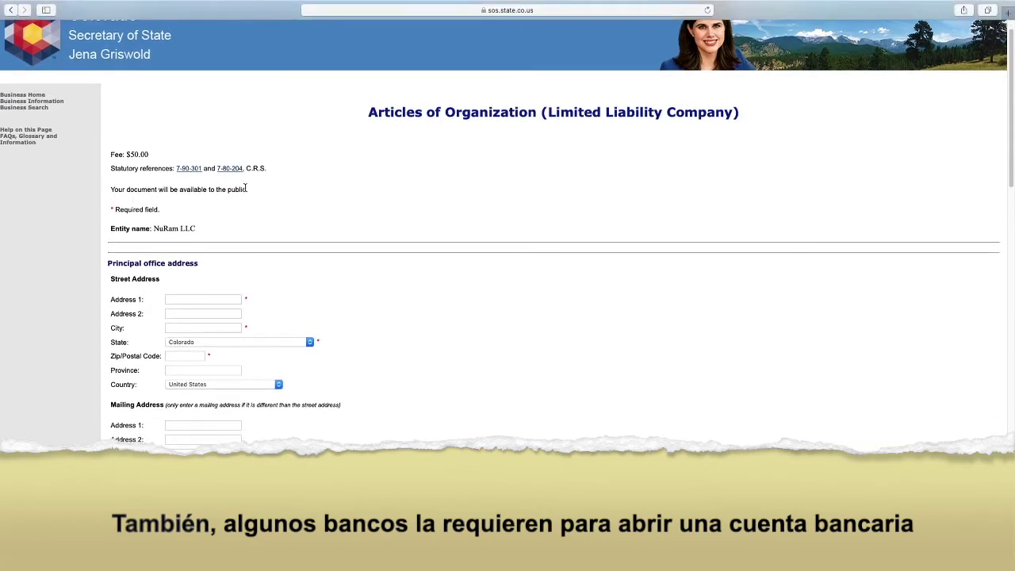
scroll(245, 190, "down", 2)
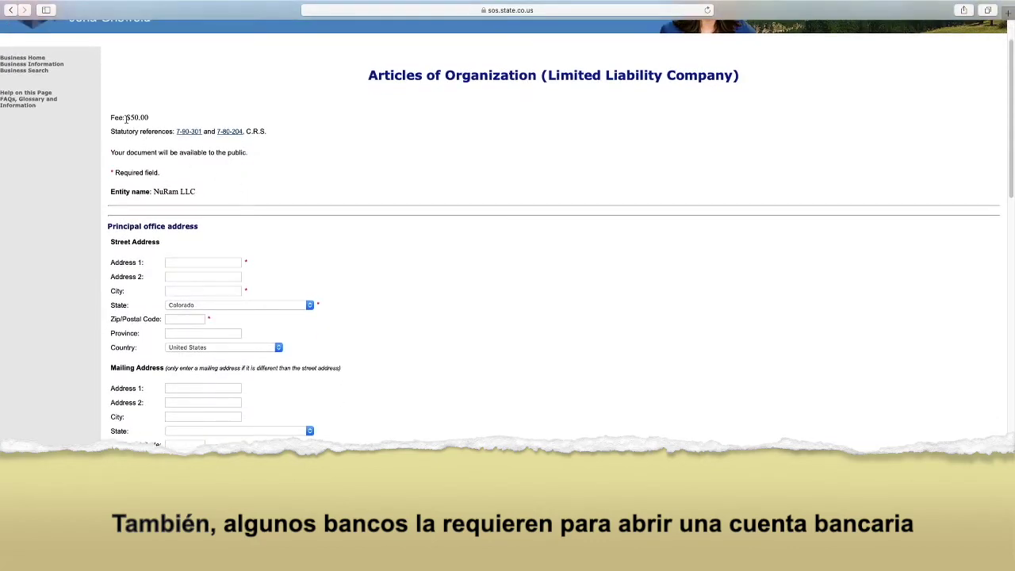
scroll(174, 217, "down", 2)
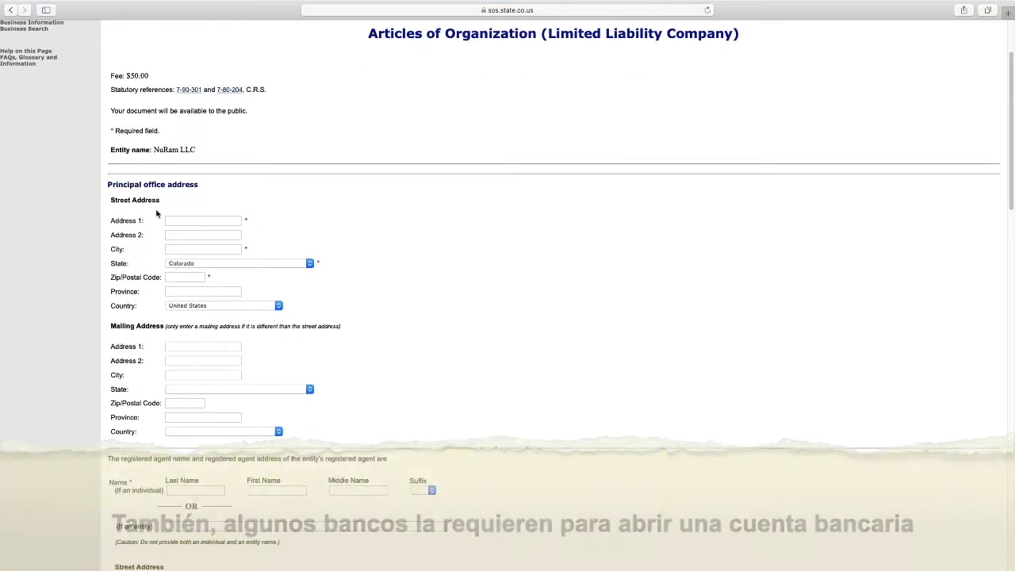
Go through the principal office street address fields, from Address 1 to Country, without entering anything
left_click(217, 221)
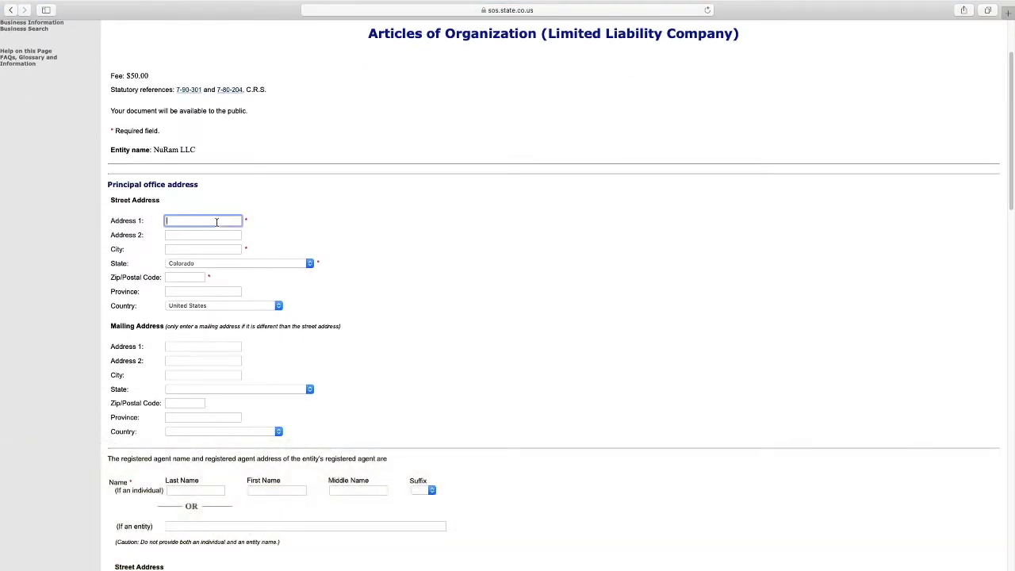
key("Tab")
left_click(174, 249)
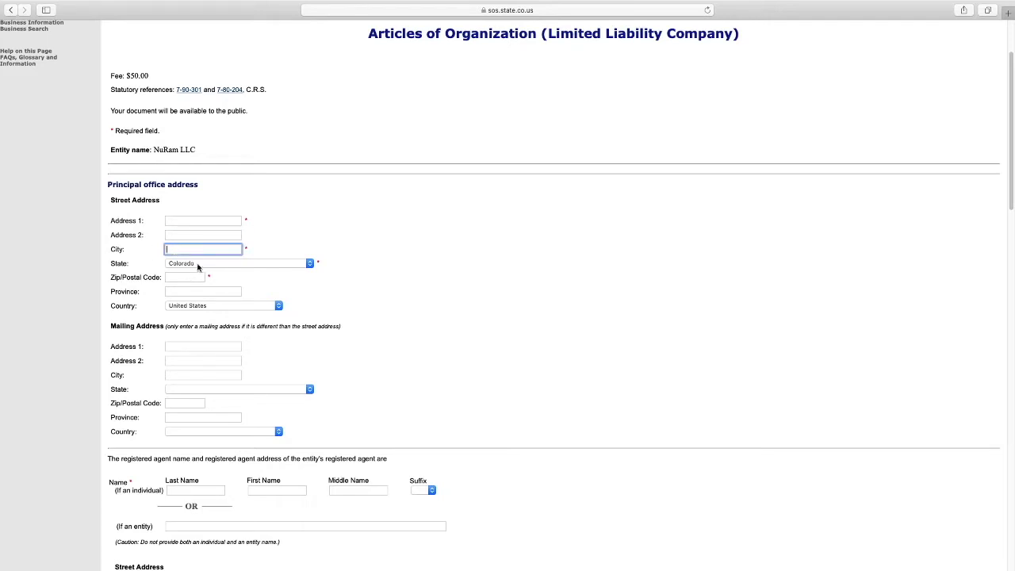
left_click(187, 277)
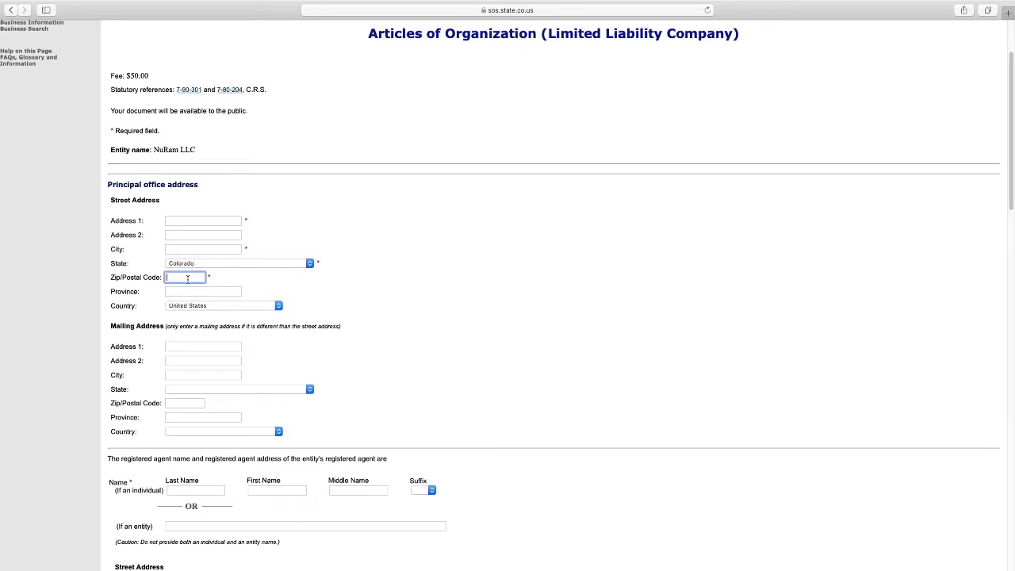
left_click(185, 291)
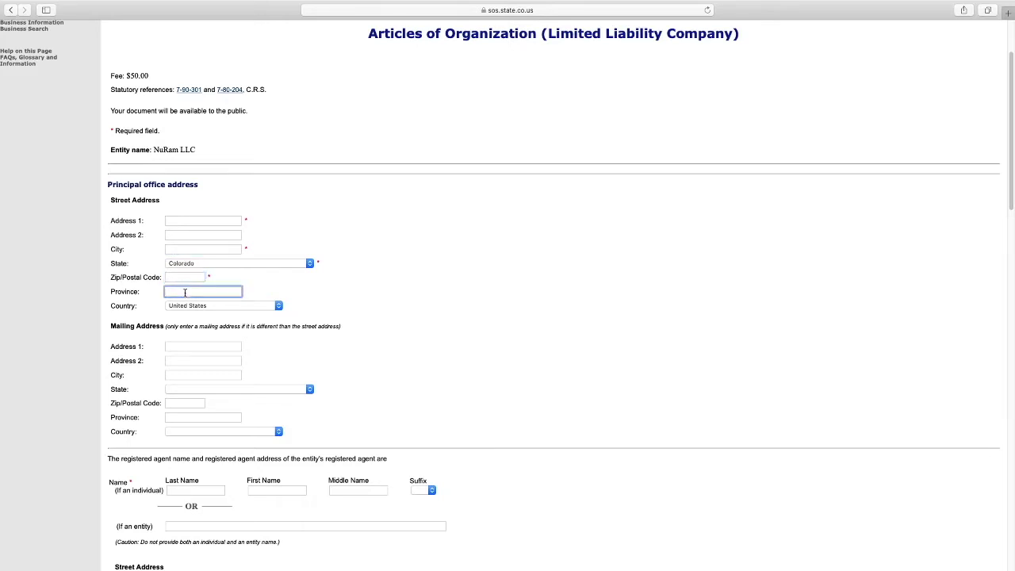
left_click(212, 311)
left_click(211, 308)
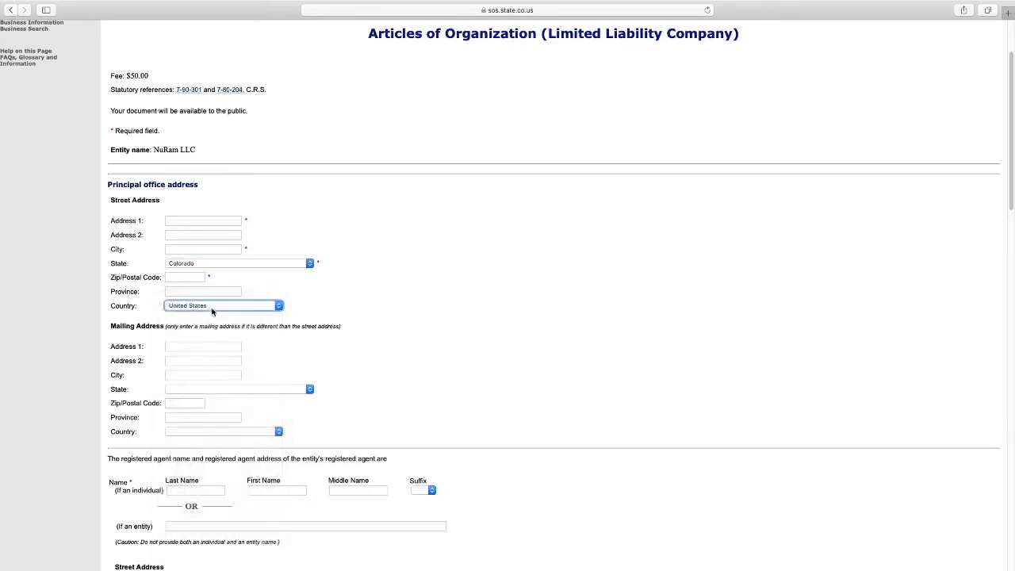
Examine the principal office mailing address fields and the available country options
scroll(179, 370, "down", 3)
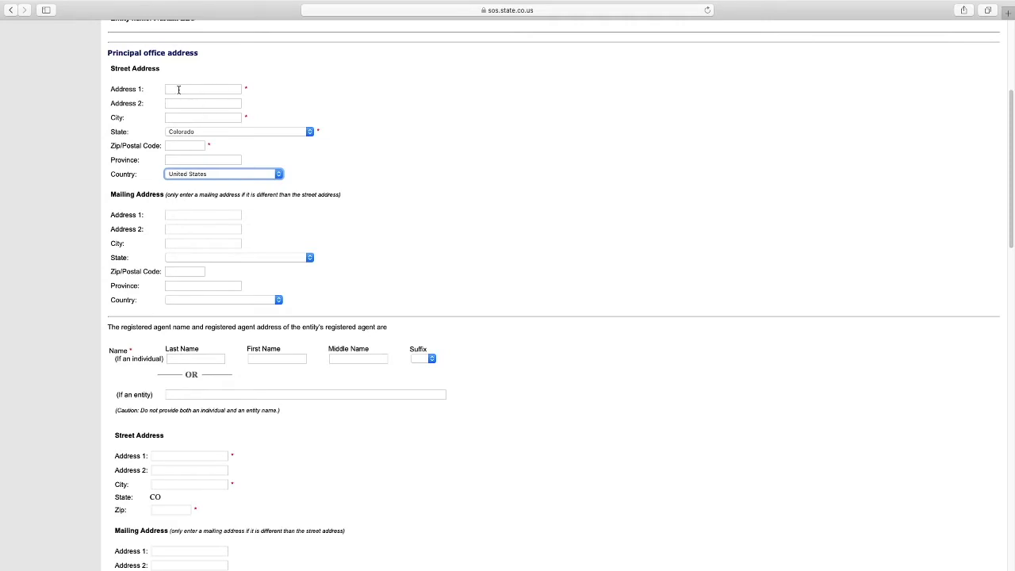
left_click(172, 215)
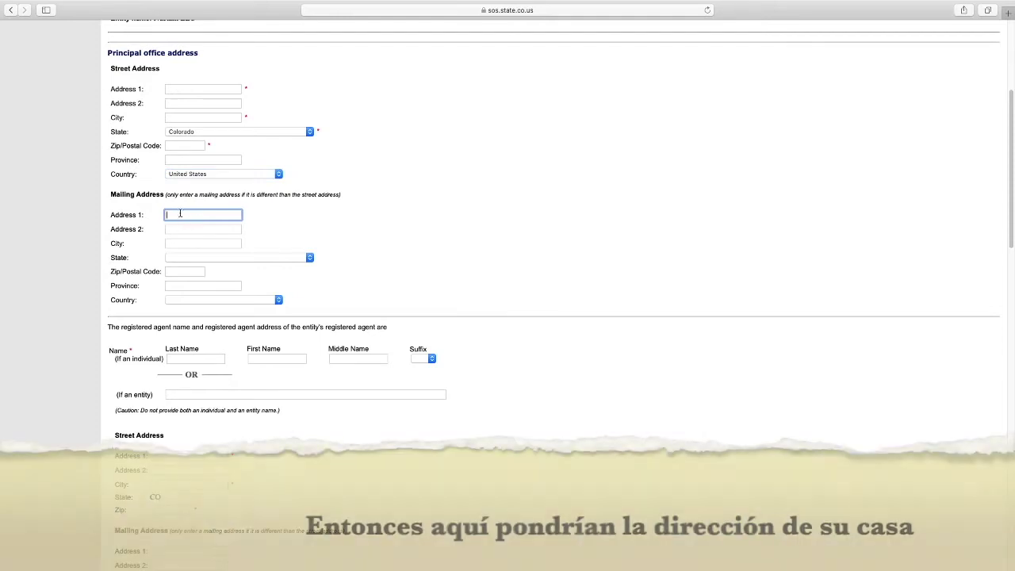
left_click(179, 243)
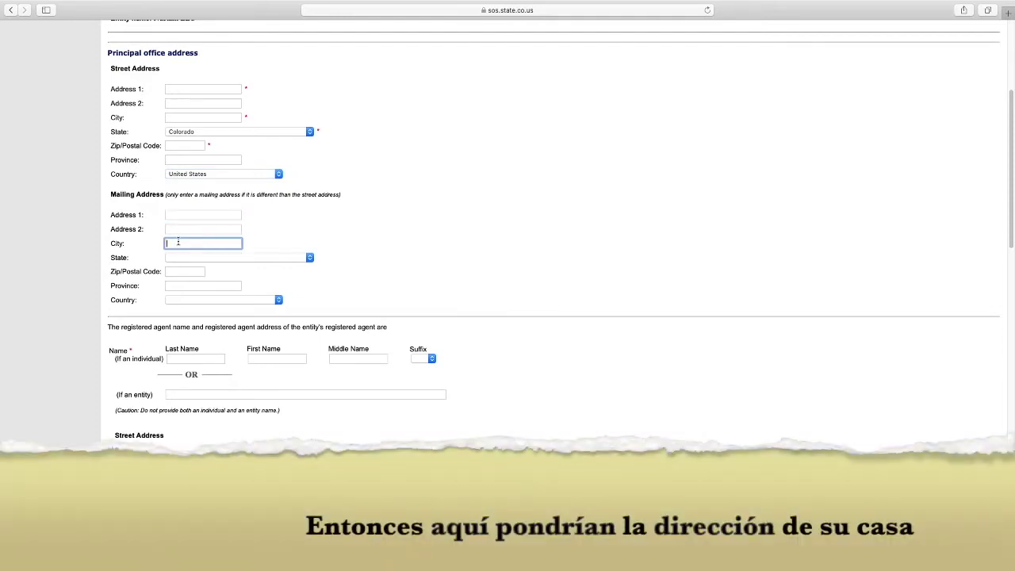
left_click(175, 257)
left_click(256, 245)
left_click(171, 271)
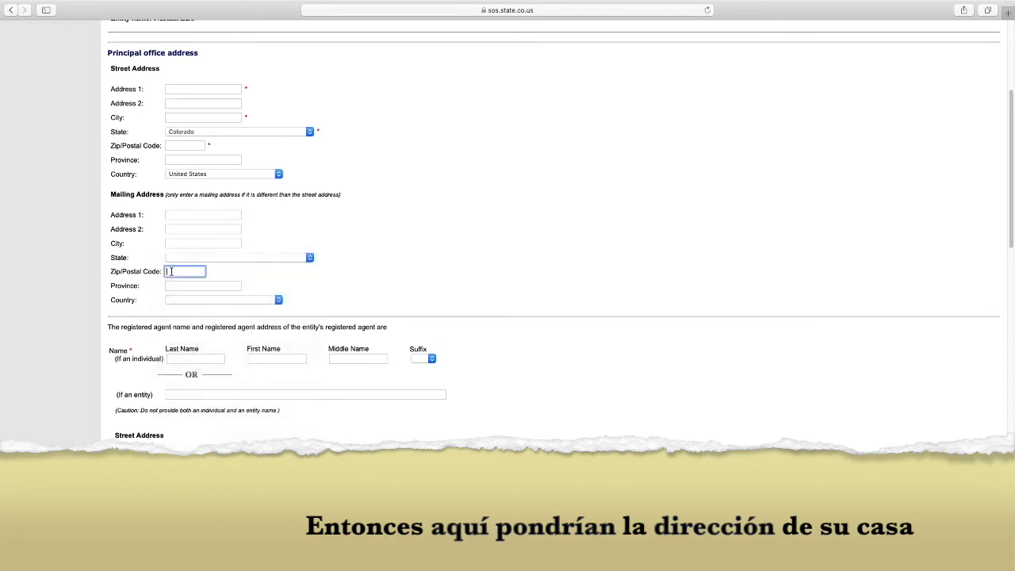
left_click(188, 283)
left_click(191, 299)
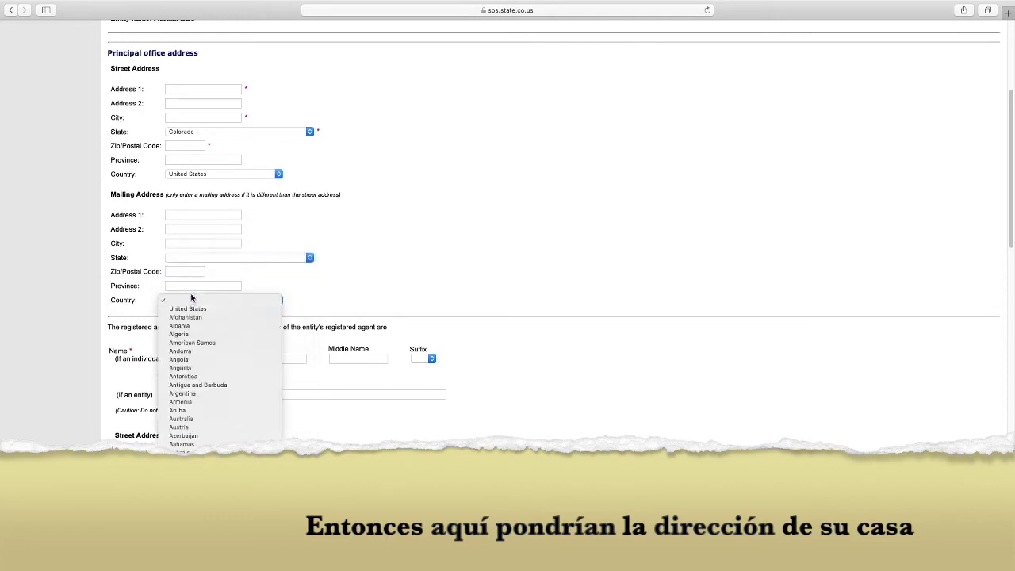
left_click(336, 291)
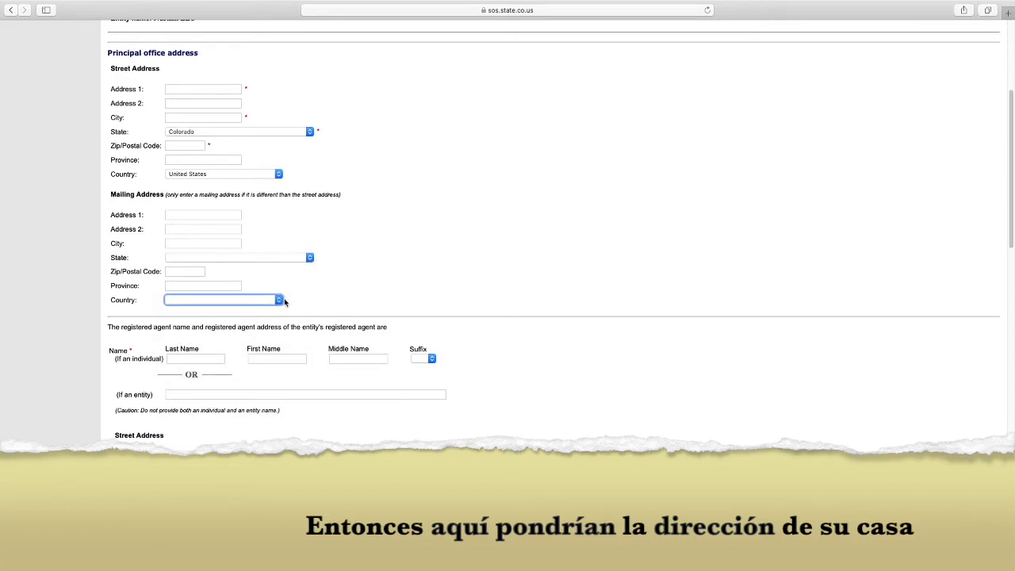
Set the country of the principal office mailing address to United States
left_click(279, 300)
left_click(209, 310)
left_click(195, 283)
Examine the registered agent's name fields for an individual and the alternative field for an entity
scroll(292, 300, "down", 3)
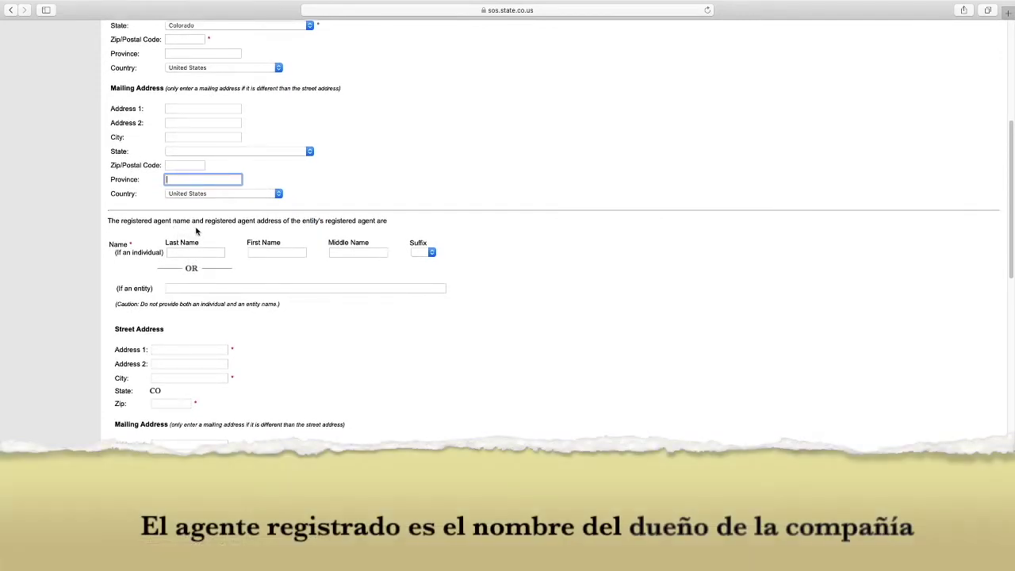
scroll(219, 229, "down", 1)
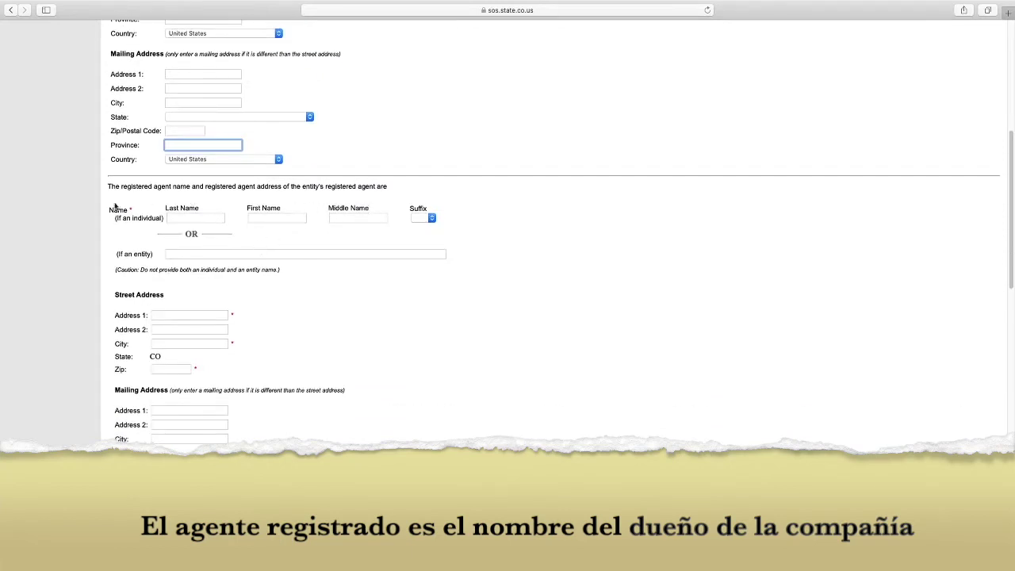
left_click(181, 218)
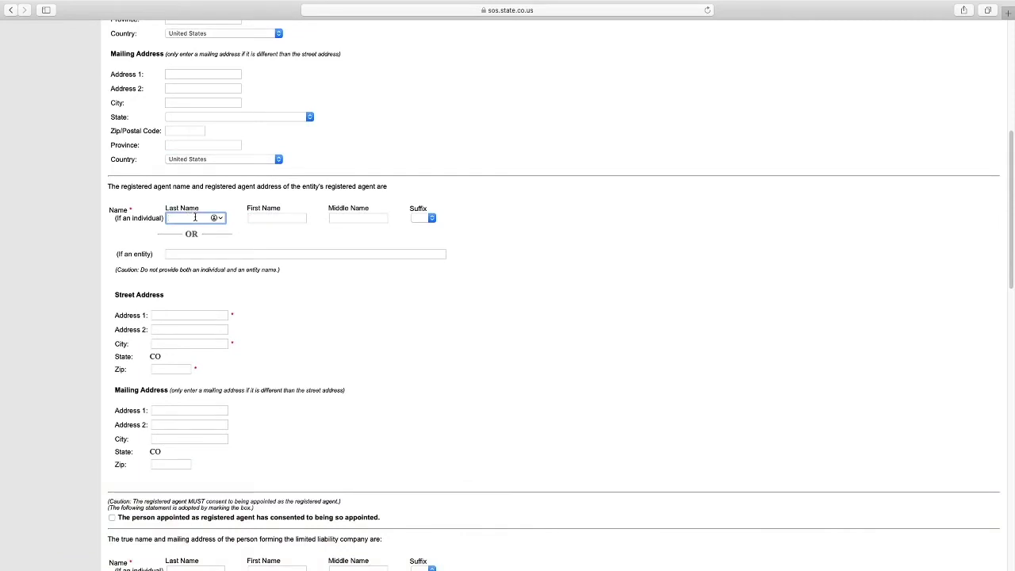
left_click(276, 219)
left_click(361, 219)
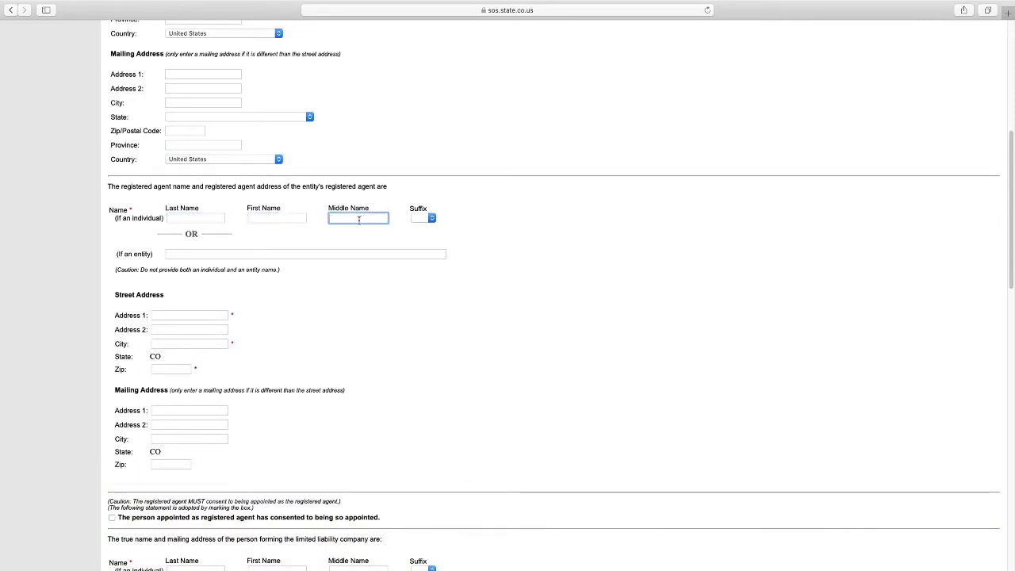
left_click(194, 218)
left_click(199, 253)
scroll(200, 253, "down", 1)
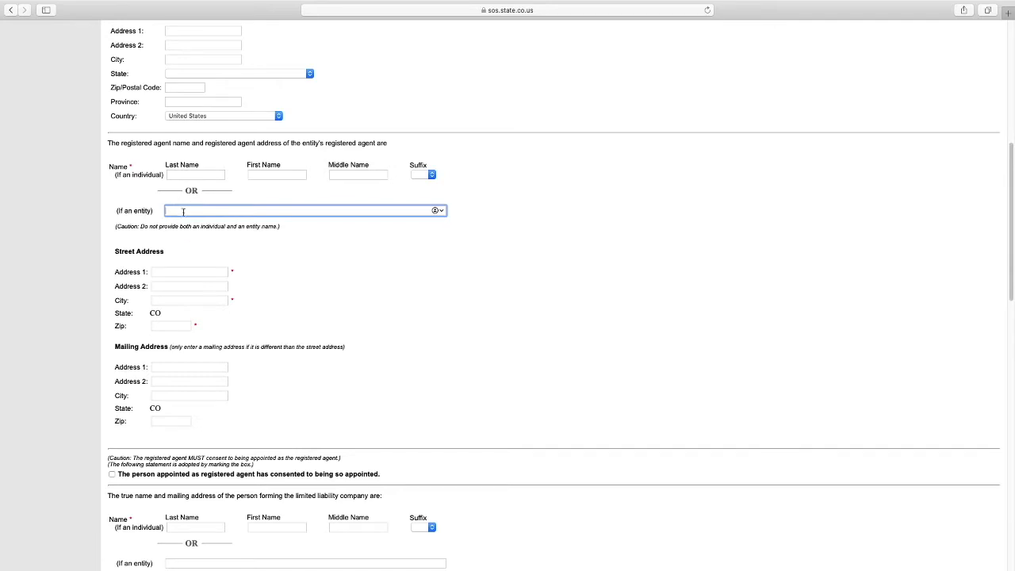
left_click(442, 212)
left_click(273, 194)
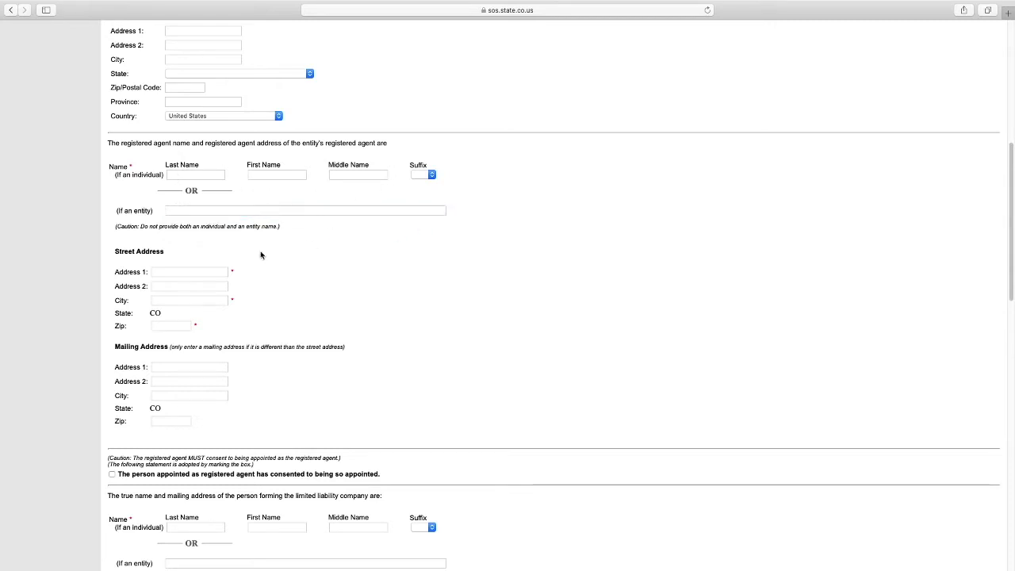
Examine the registered agent section, including its name fields and its street and mailing address fields
scroll(196, 199, "down", 2)
scroll(194, 171, "up", 1)
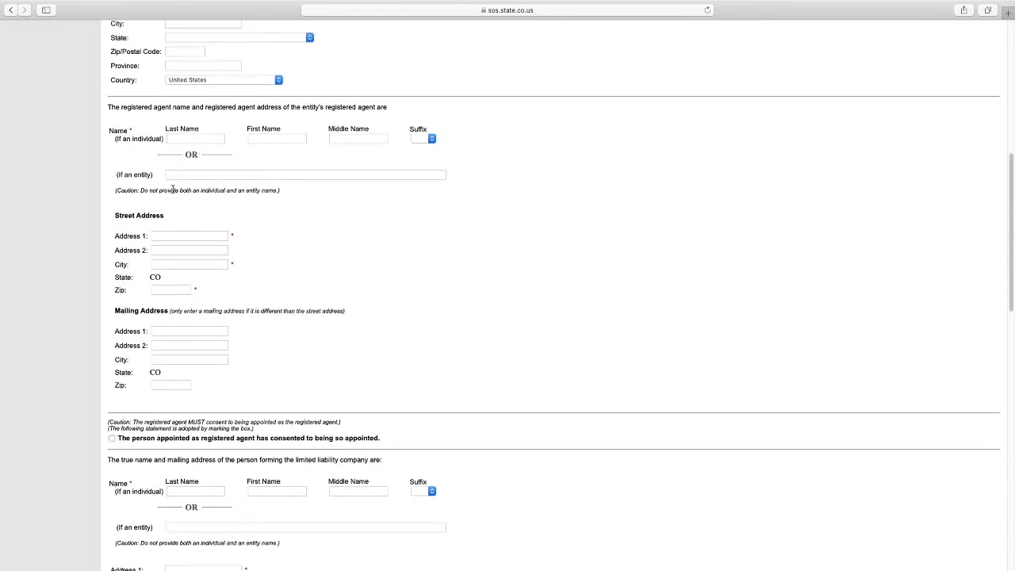
scroll(201, 265, "down", 3)
scroll(201, 267, "up", 2)
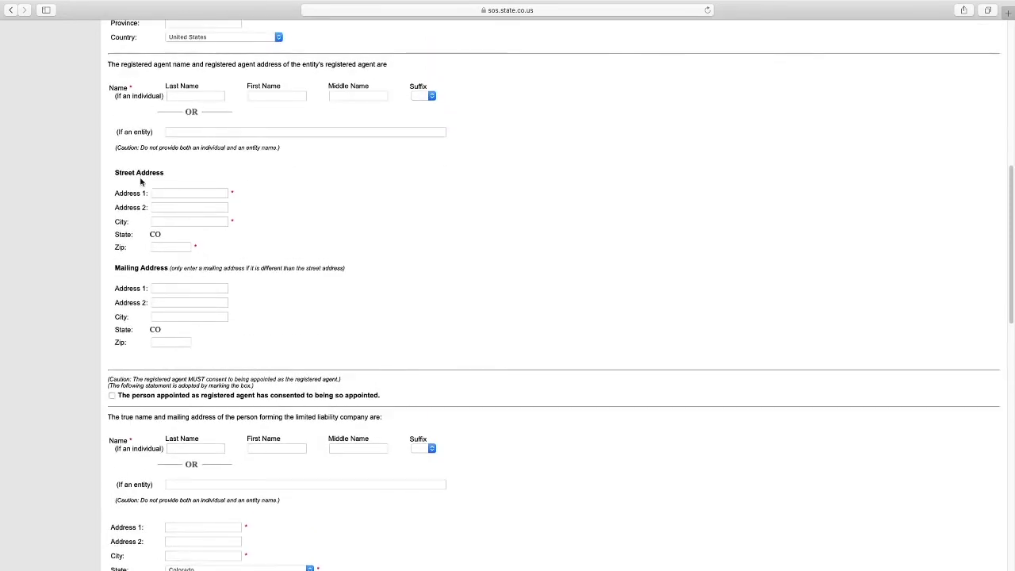
scroll(156, 193, "down", 1)
scroll(155, 191, "up", 1)
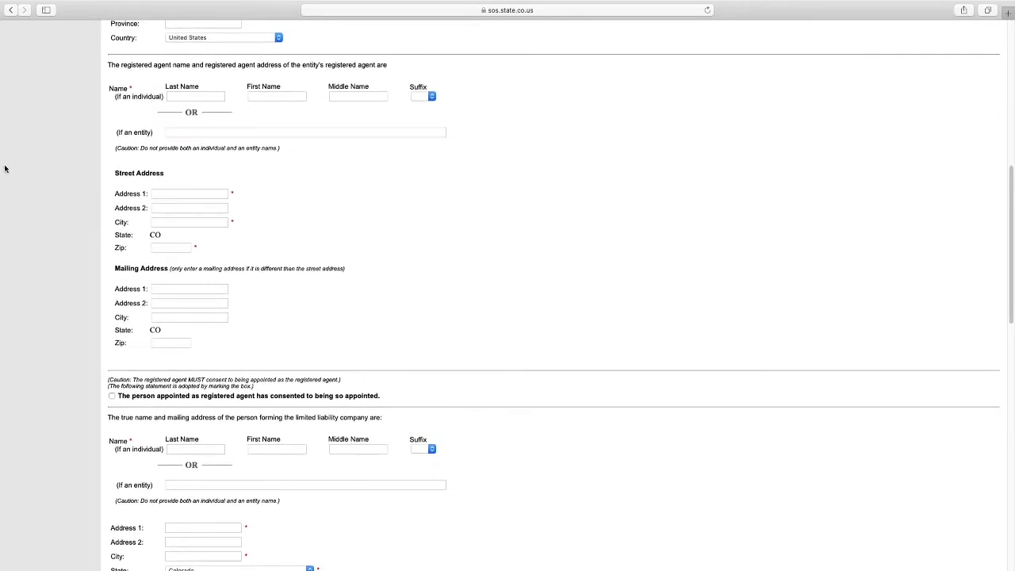
scroll(138, 151, "up", 10)
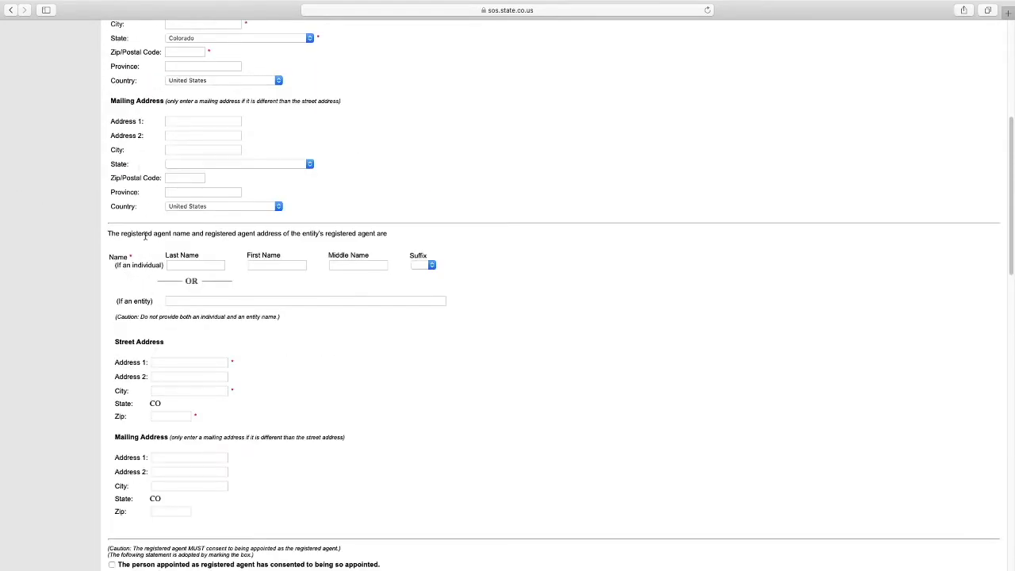
scroll(211, 327, "down", 5)
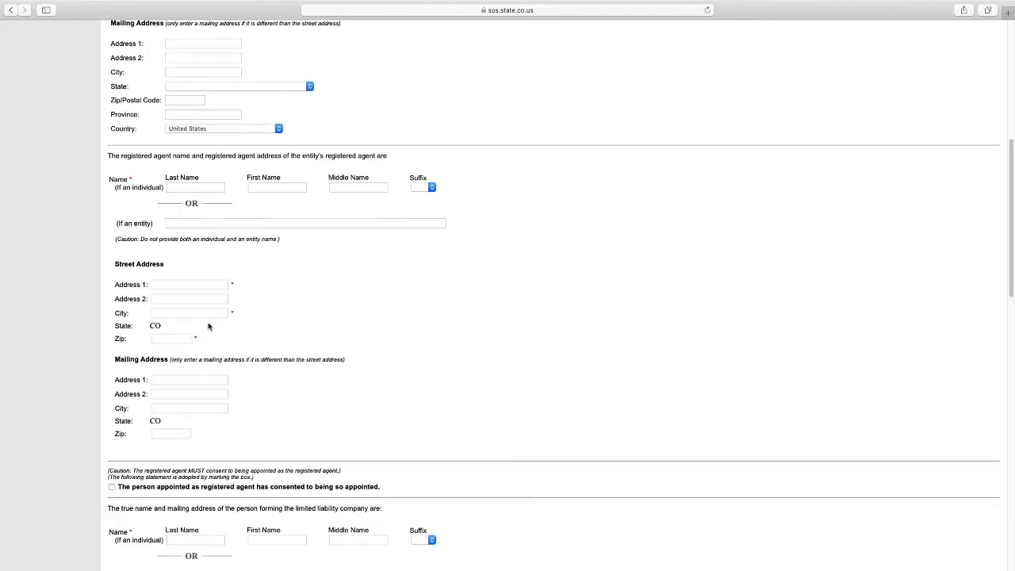
scroll(202, 317, "down", 1)
Fill in the registered agent's street address, including the city and zip code
left_click(175, 263)
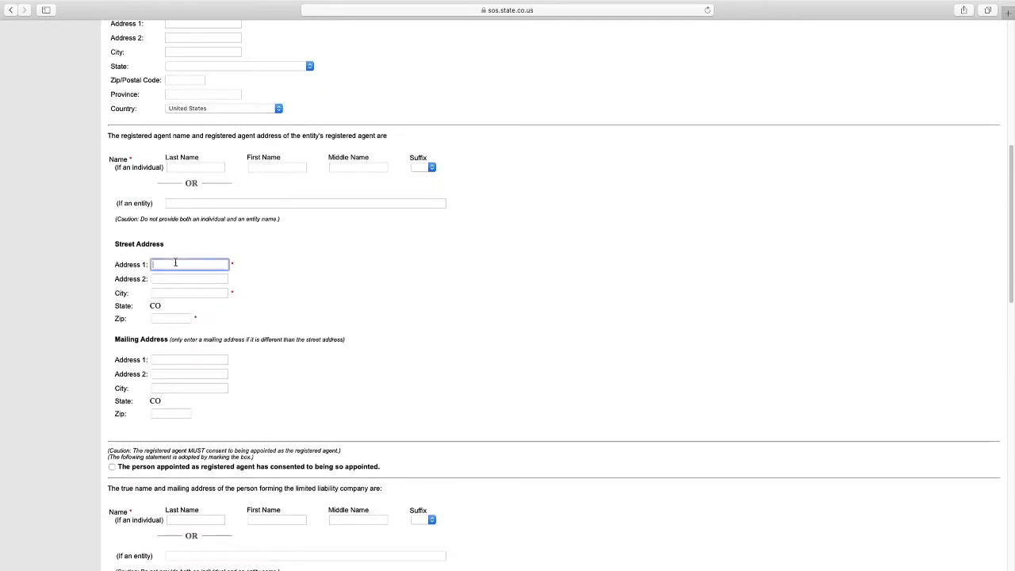
scroll(228, 325, "down", 2)
scroll(228, 324, "down", 1)
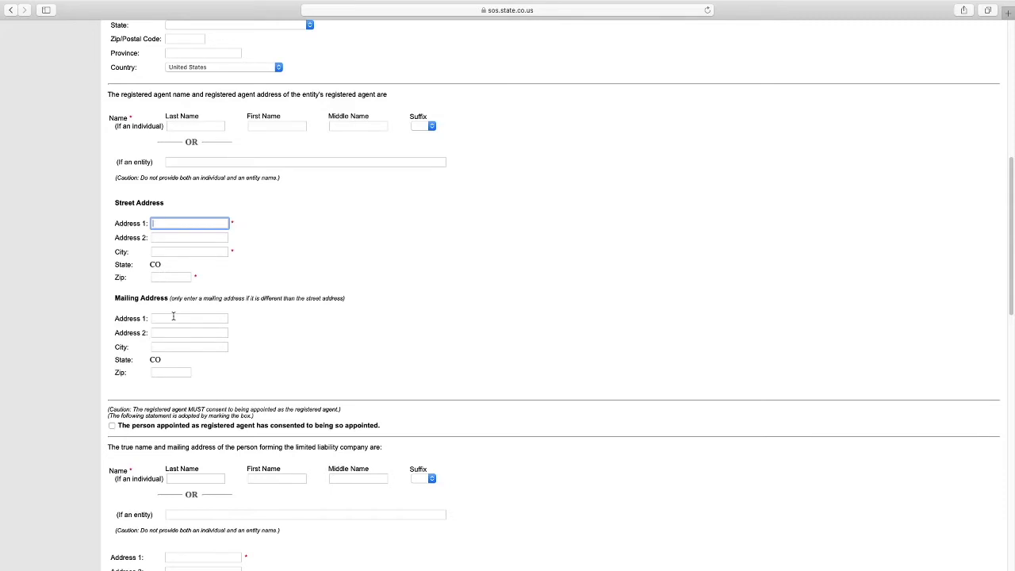
scroll(173, 316, "down", 3)
left_click(167, 275)
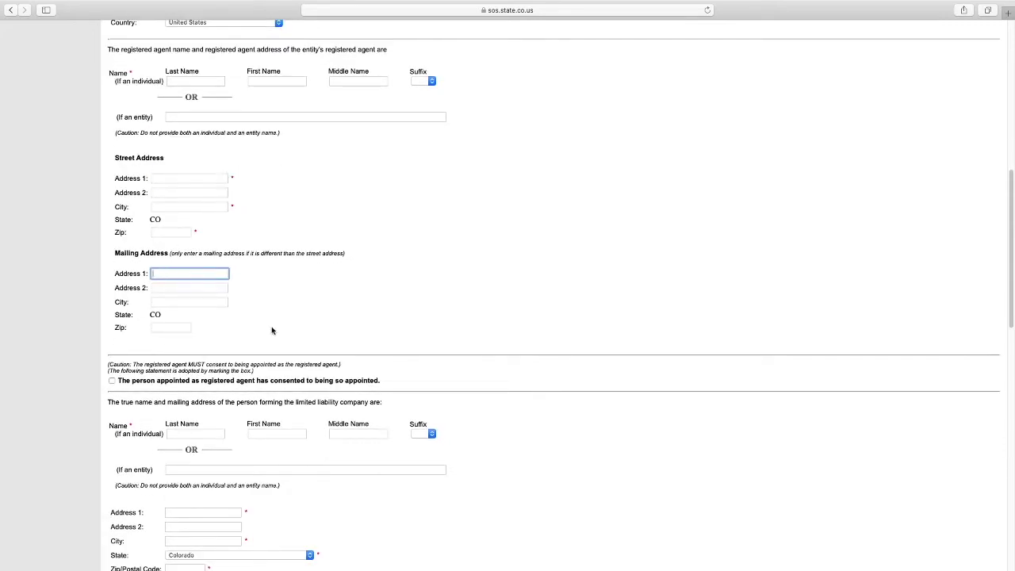
left_click(198, 179)
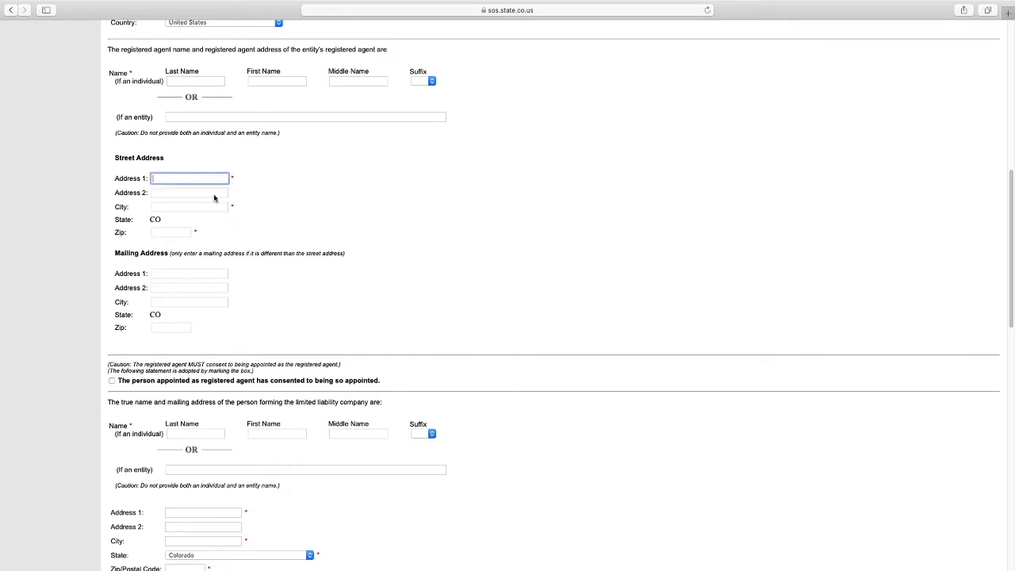
scroll(306, 288, "down", 1)
scroll(306, 287, "down", 5)
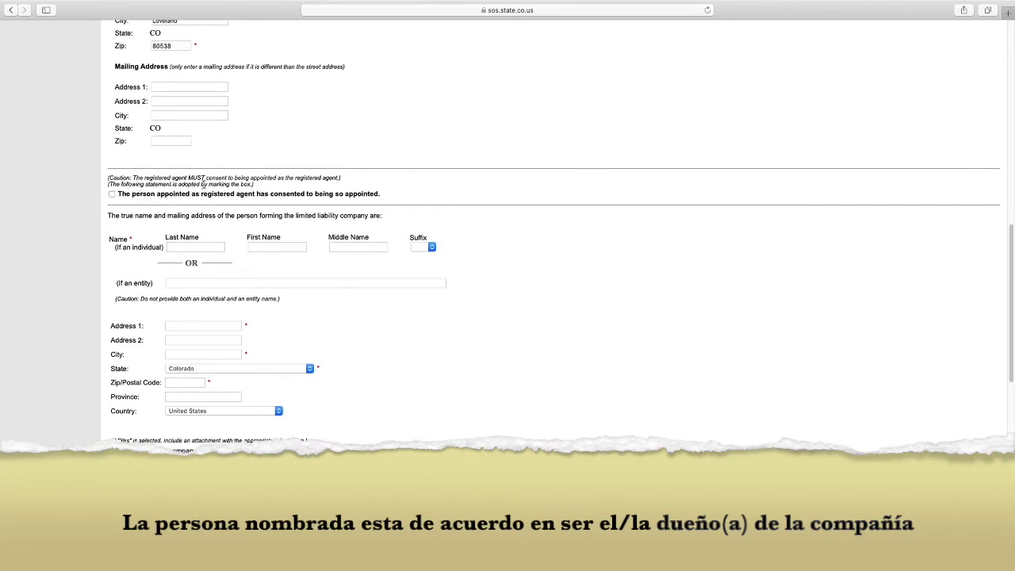
Read the registered agent consent statement and the heading asking for the true name and mailing address of the person forming the company
scroll(223, 198, "down", 1)
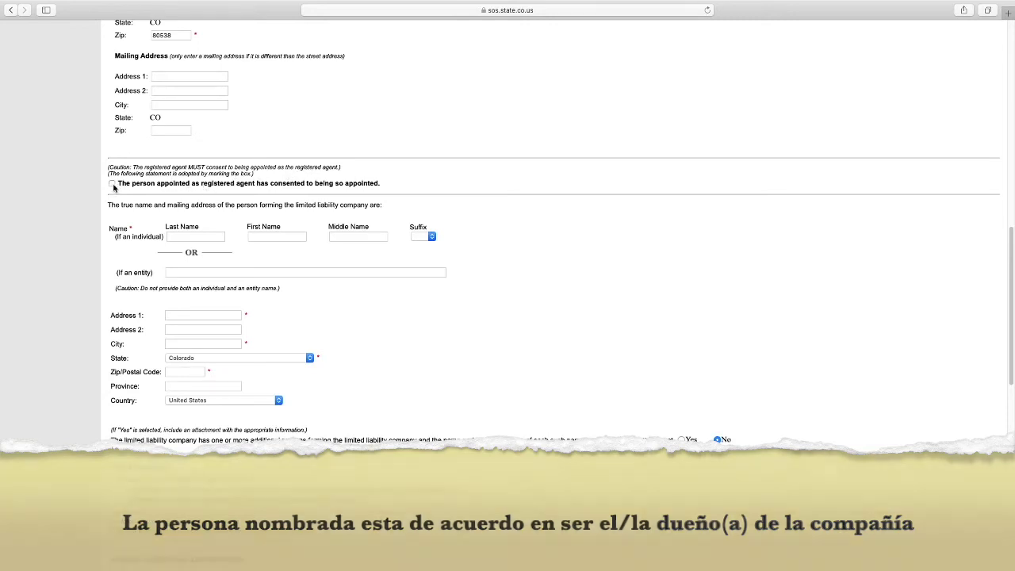
scroll(112, 185, "down", 1)
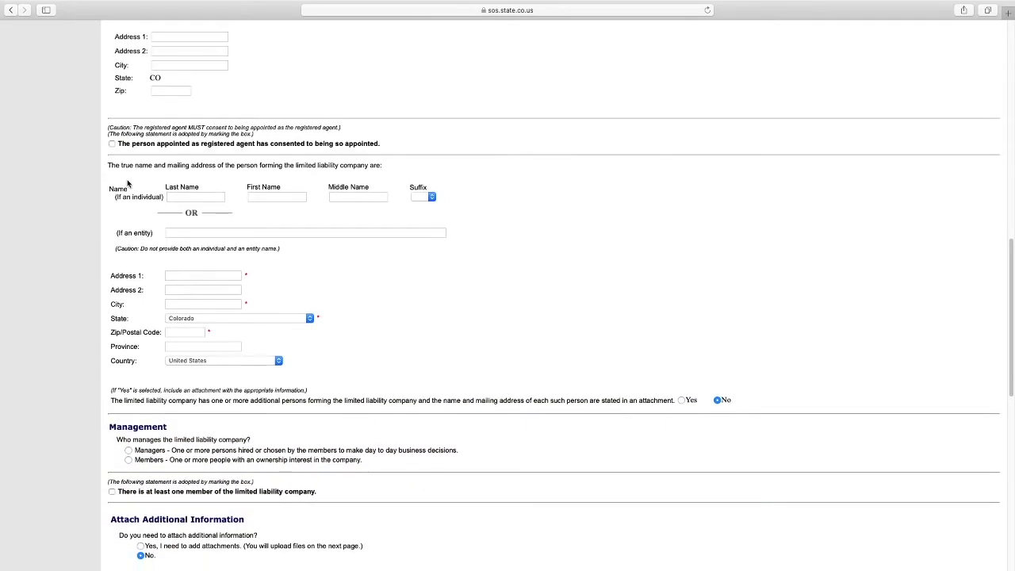
left_click_drag(112, 166, 207, 167)
left_click(222, 167)
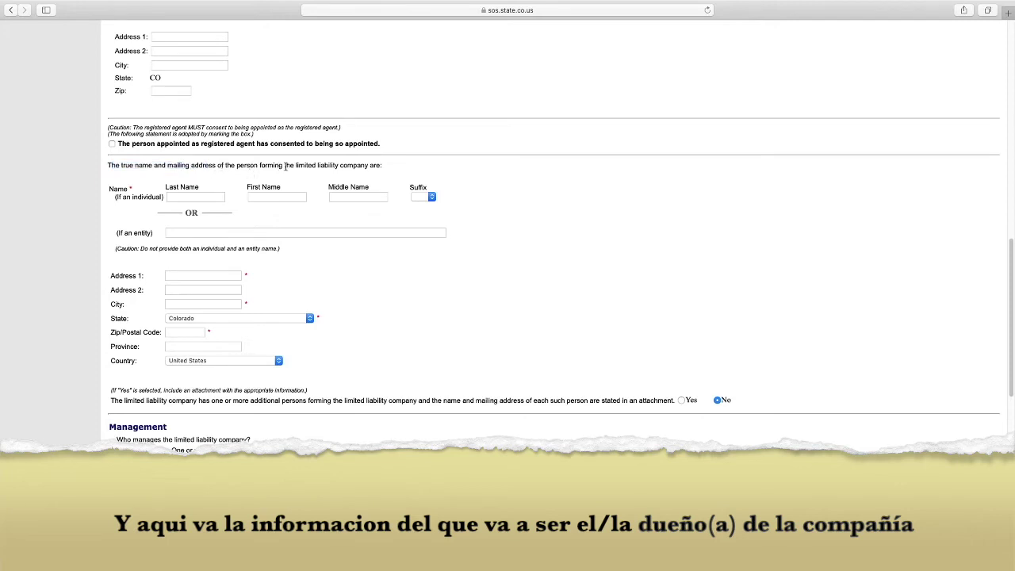
left_click_drag(386, 169, 113, 167)
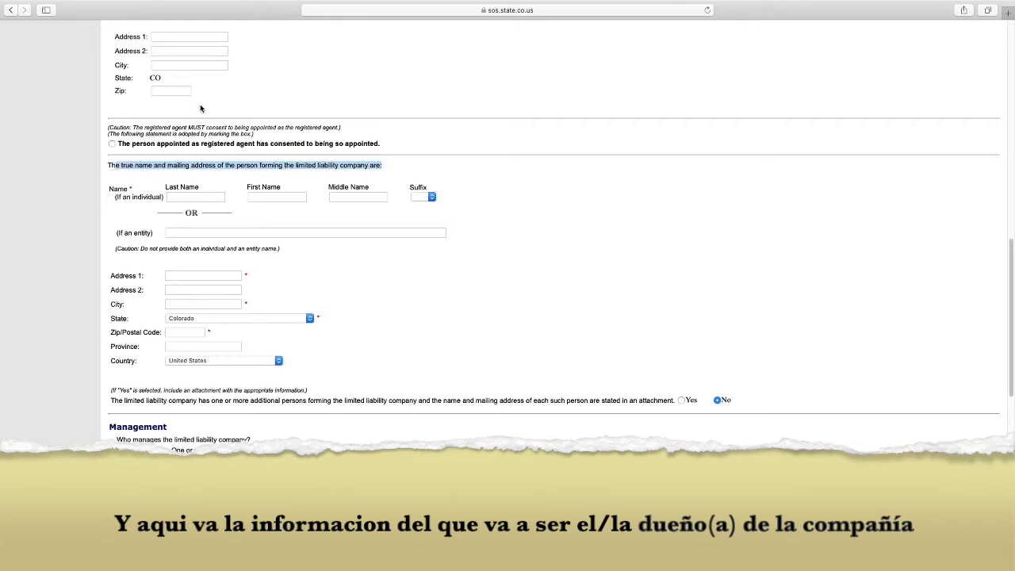
scroll(202, 104, "up", 5)
scroll(201, 103, "down", 7)
scroll(236, 207, "down", 1)
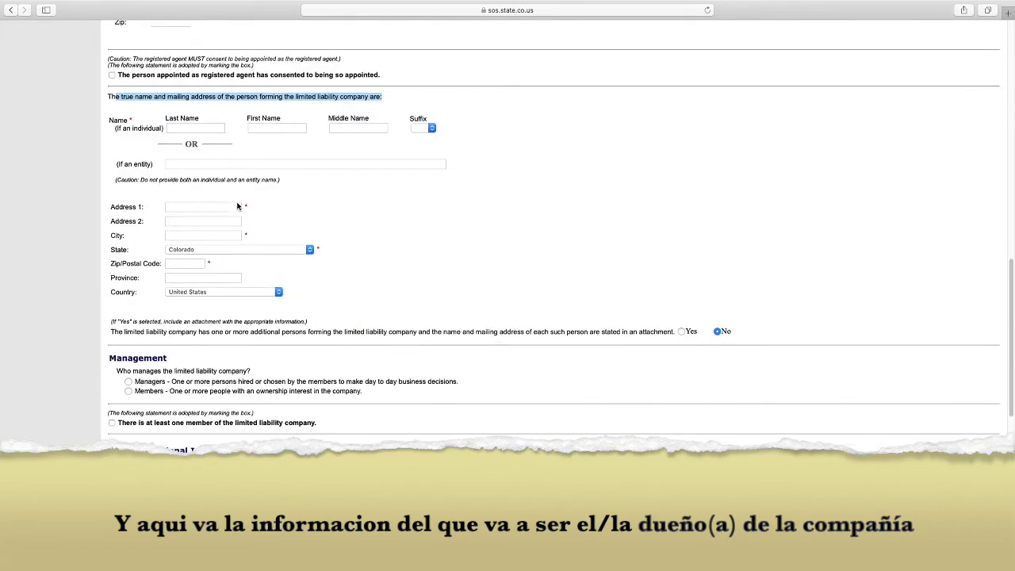
Go through the name and address fields for the person forming the company, down to the question about additional persons
left_click(195, 139)
left_click(281, 129)
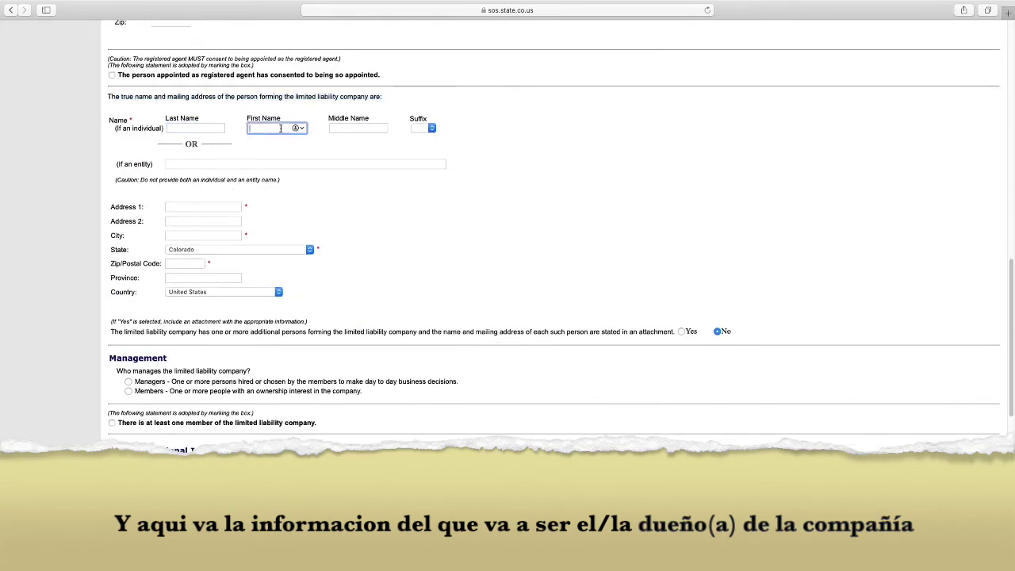
left_click(349, 129)
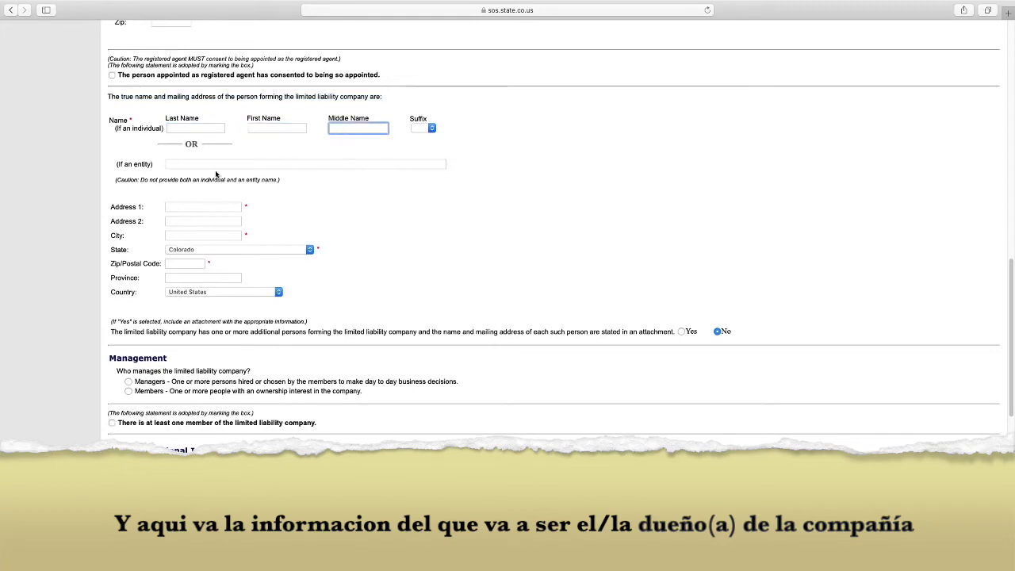
scroll(279, 224, "down", 1)
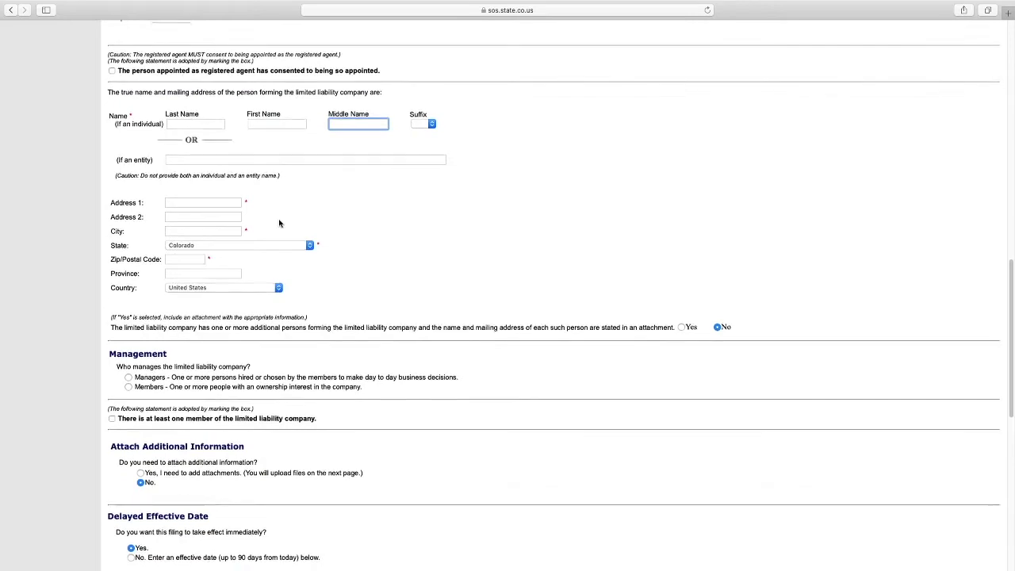
scroll(280, 222, "up", 1)
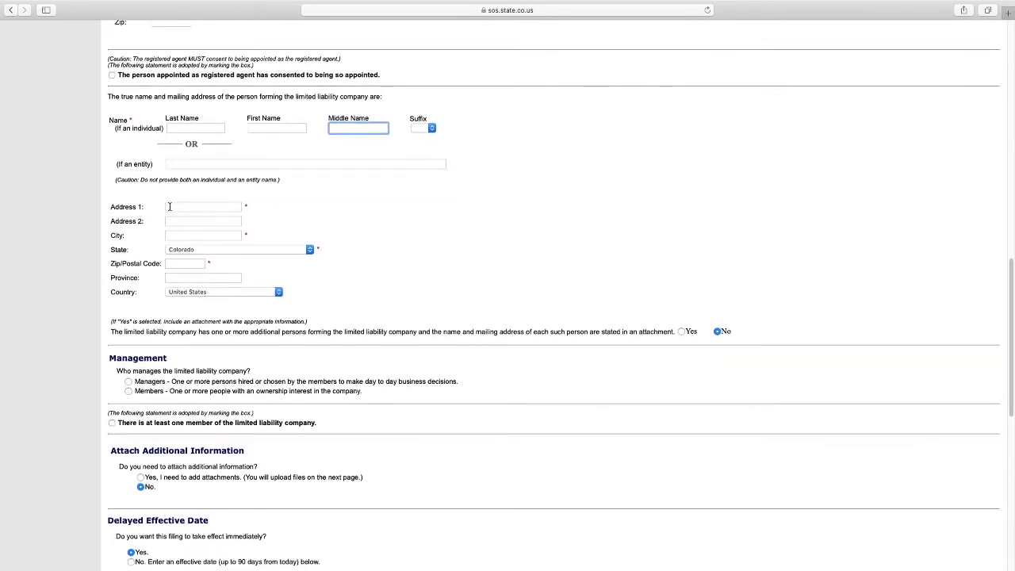
scroll(185, 262, "down", 3)
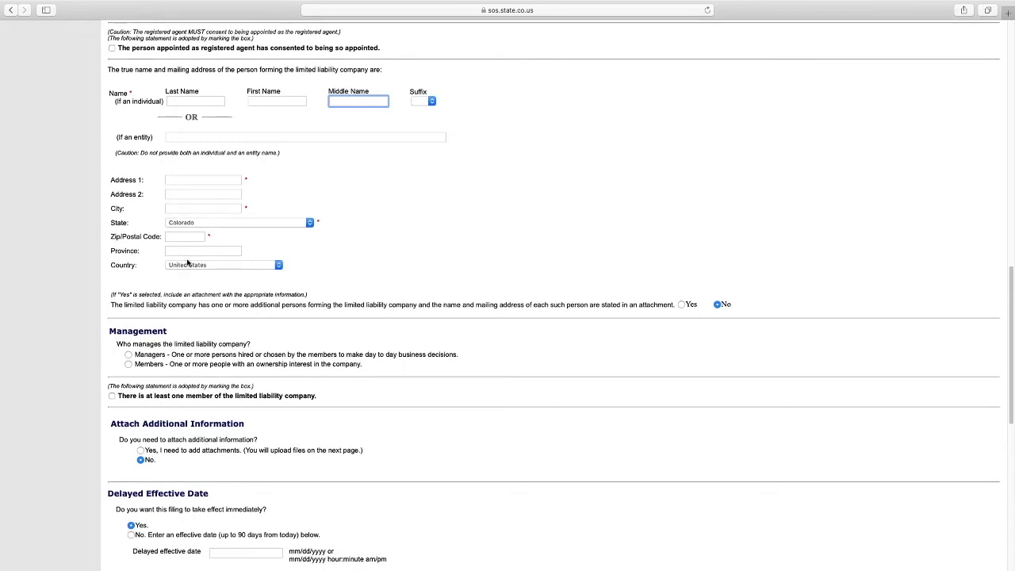
scroll(187, 263, "down", 2)
scroll(145, 266, "up", 3)
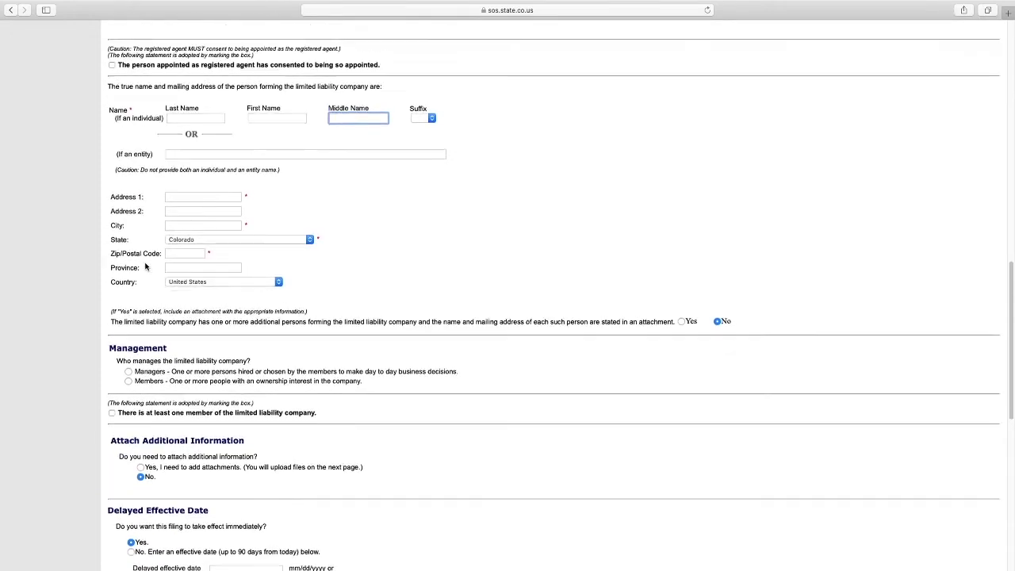
scroll(186, 191, "down", 6)
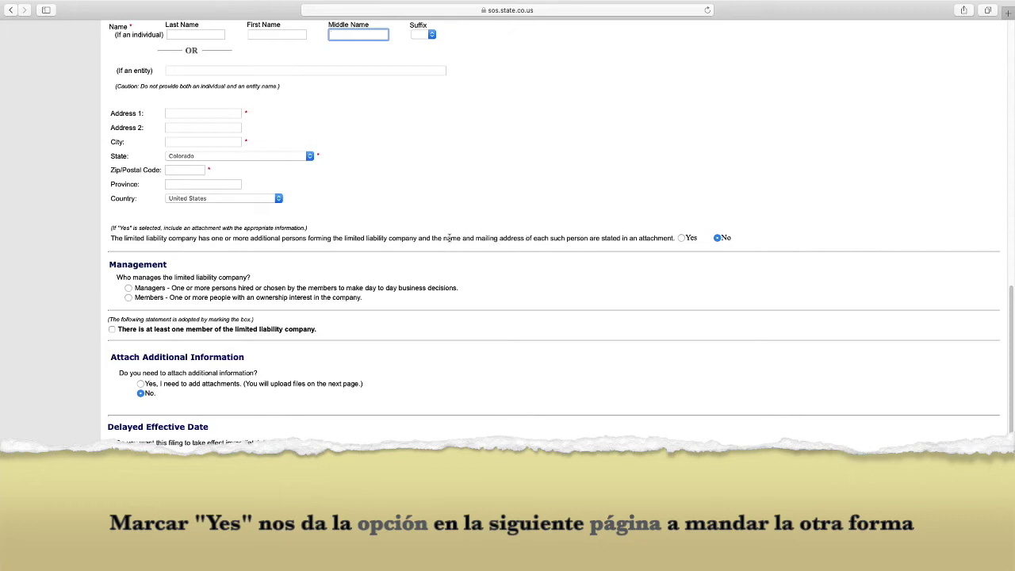
Review the Last Name, First Name and Middle Name fields for the individual forming the company again
scroll(468, 244, "up", 3)
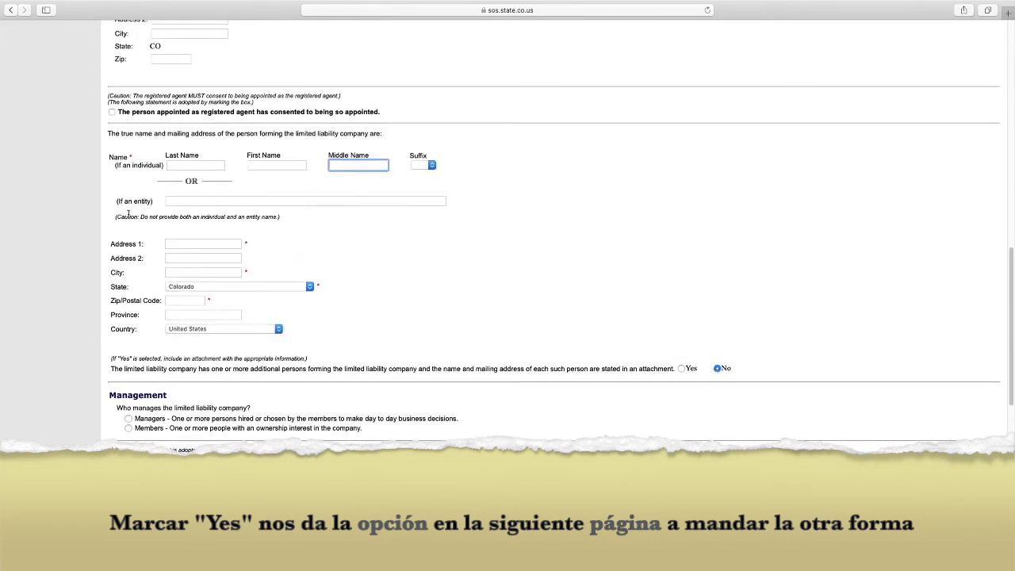
left_click(182, 164)
left_click(262, 166)
left_click(352, 168)
left_click(182, 165)
left_click(267, 164)
left_click(361, 165)
Try Yes for additional persons forming the company being stated in an attachment, and set it back to No
left_click(682, 370)
left_click(718, 369)
scroll(542, 371, "down", 3)
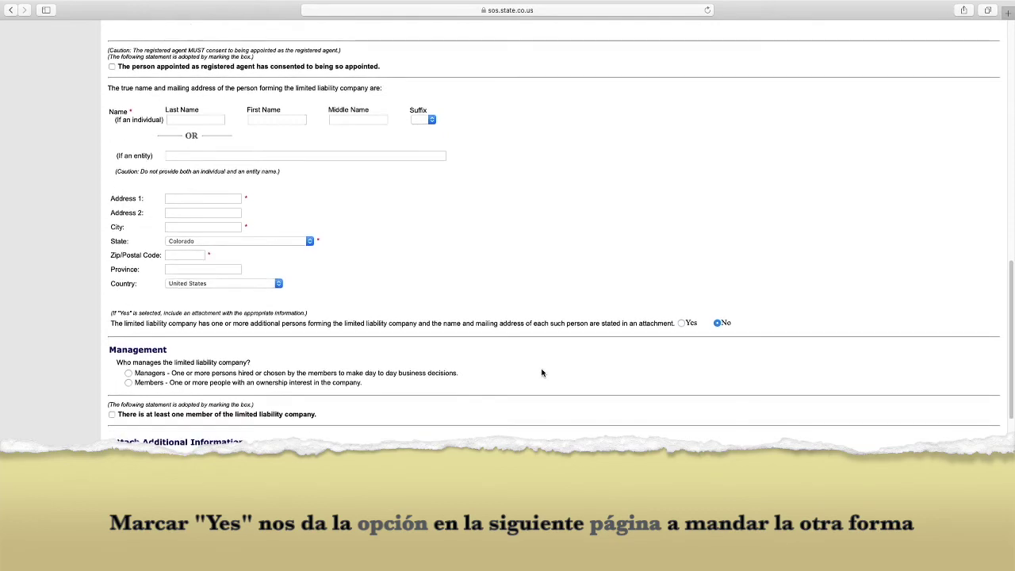
Set the limited liability company to be managed by Members
scroll(373, 255, "down", 4)
scroll(373, 258, "down", 2)
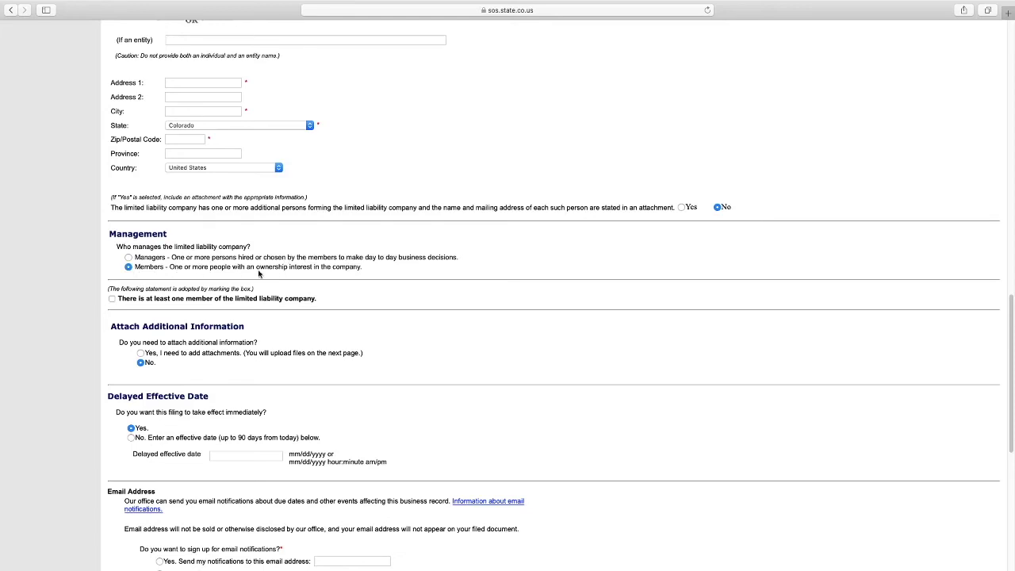
scroll(174, 262, "down", 1)
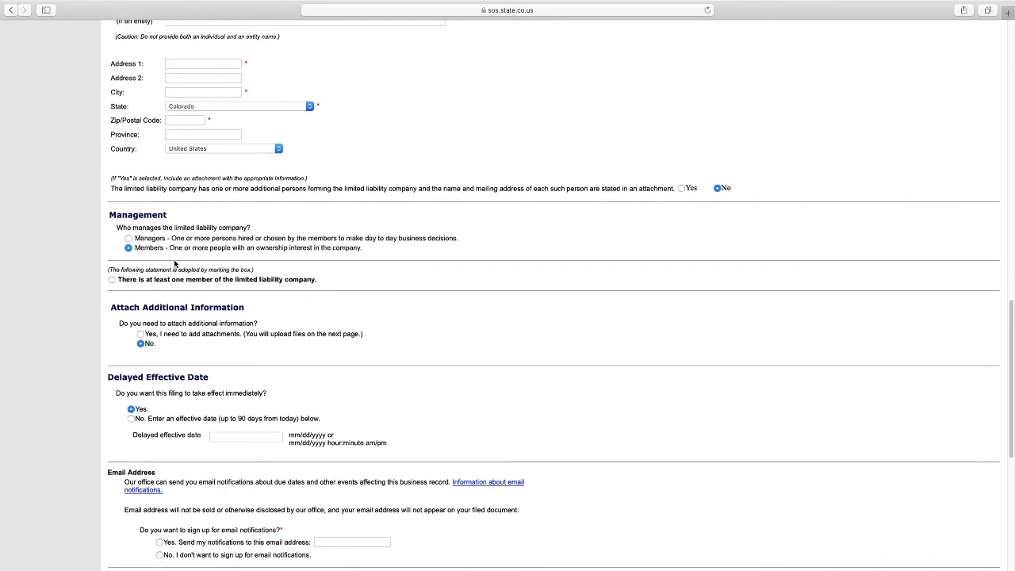
scroll(137, 246, "down", 1)
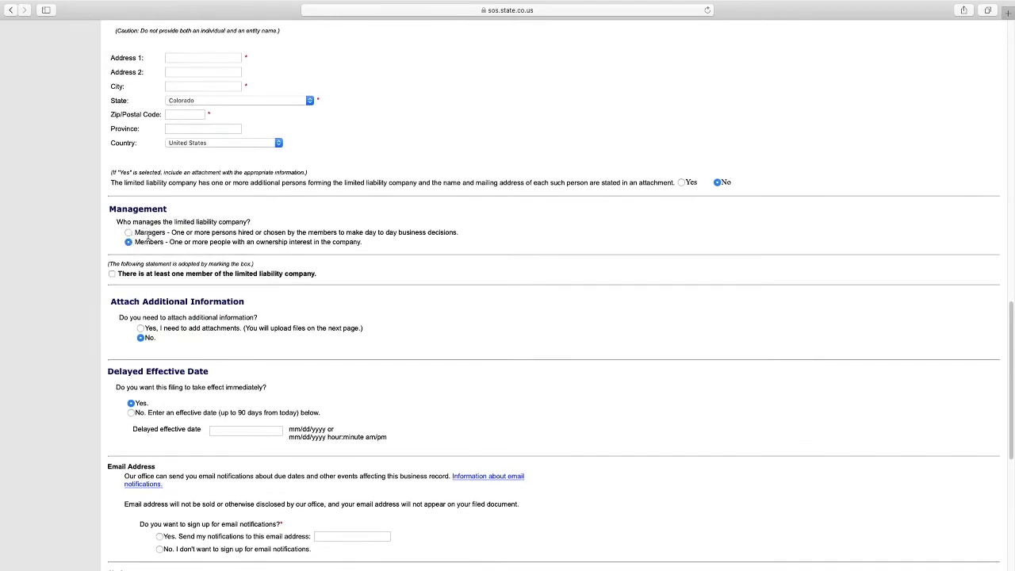
scroll(139, 230, "down", 1)
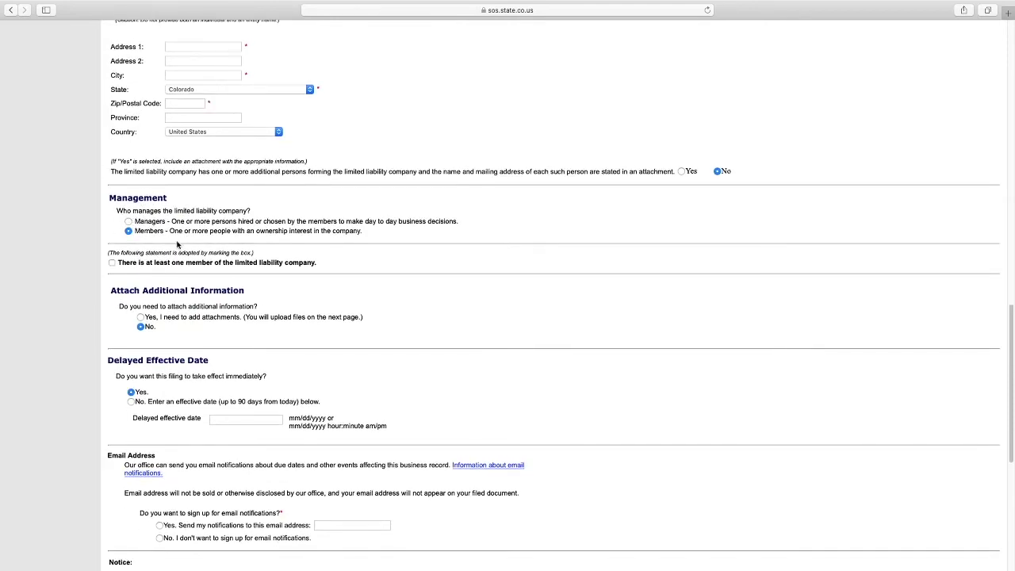
Mark the statement that there is at least one member of the limited liability company
scroll(133, 225, "down", 2)
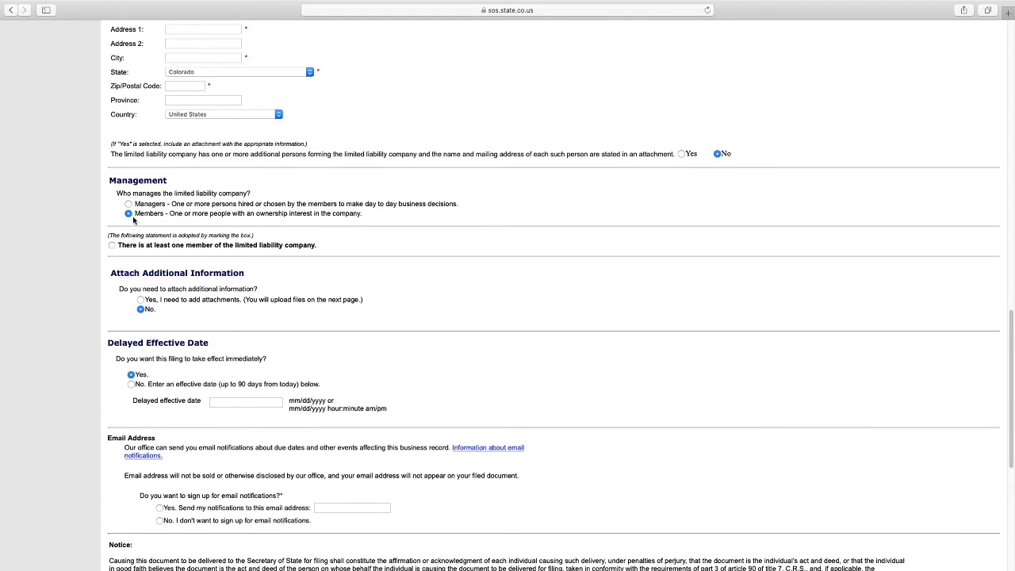
scroll(151, 230, "down", 3)
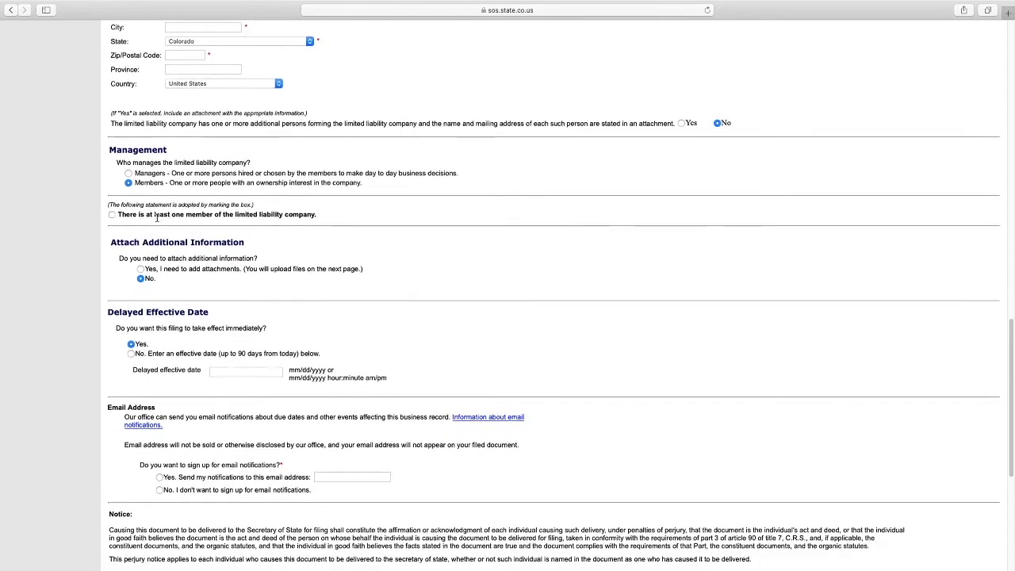
left_click(115, 214)
Examine the options for attaching additional information and for a delayed effective date
scroll(211, 238, "down", 3)
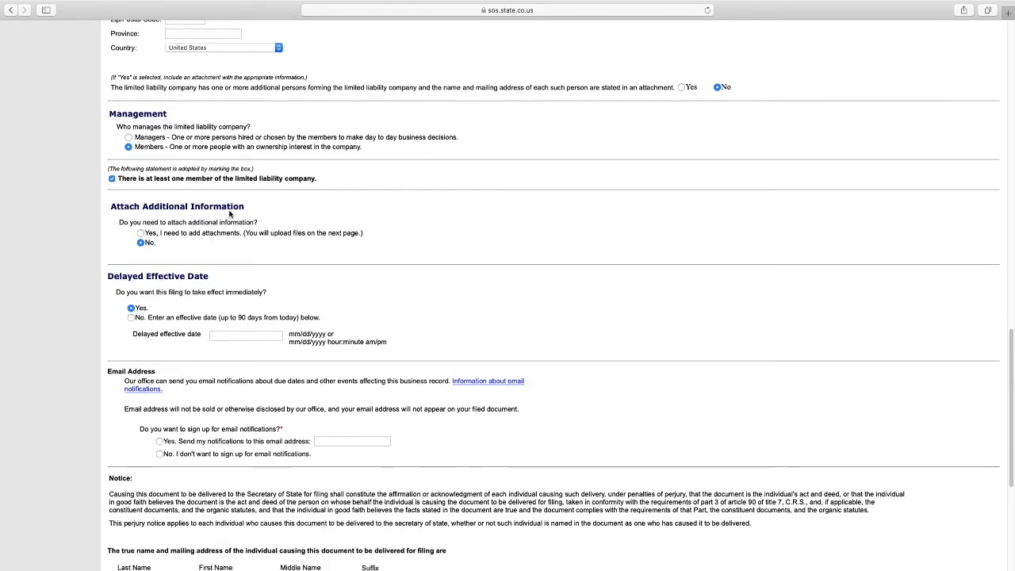
scroll(229, 212, "down", 1)
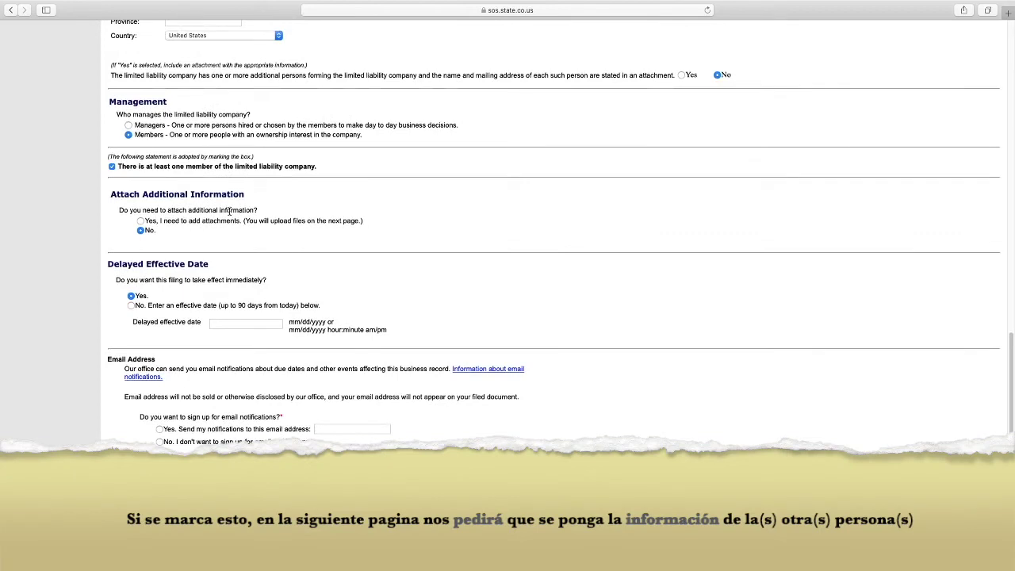
scroll(218, 235, "down", 1)
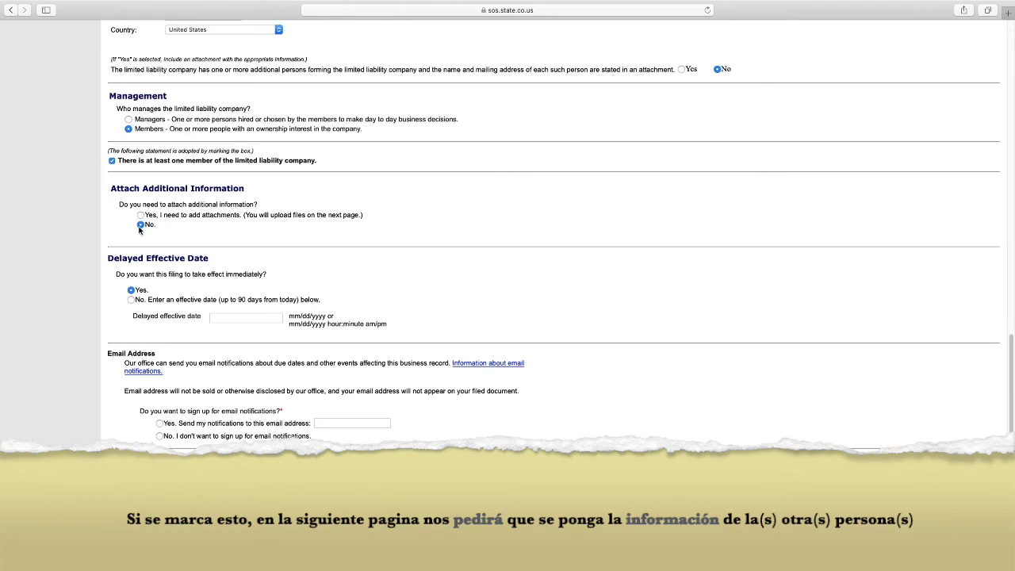
scroll(256, 206, "down", 2)
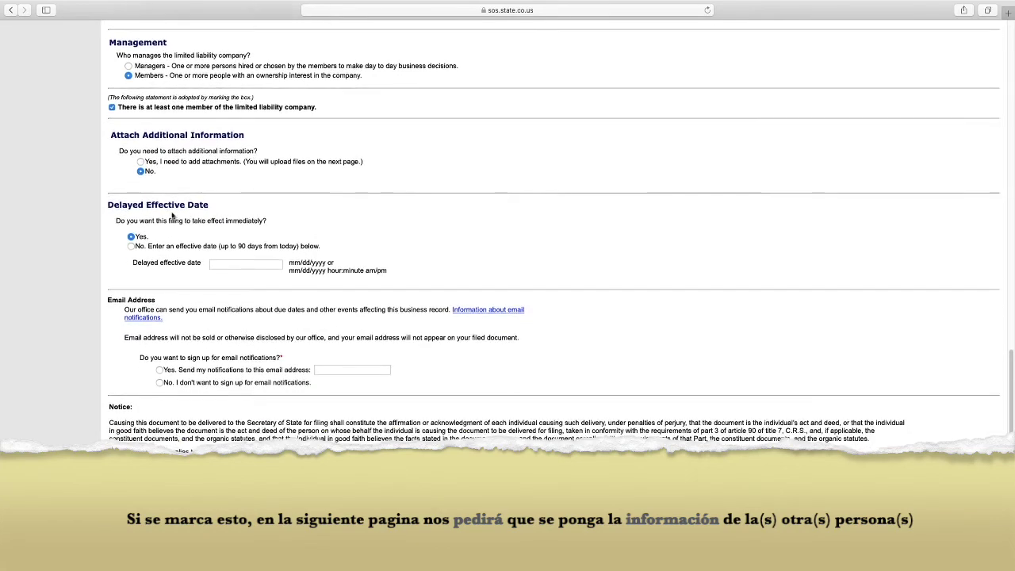
scroll(181, 207, "down", 1)
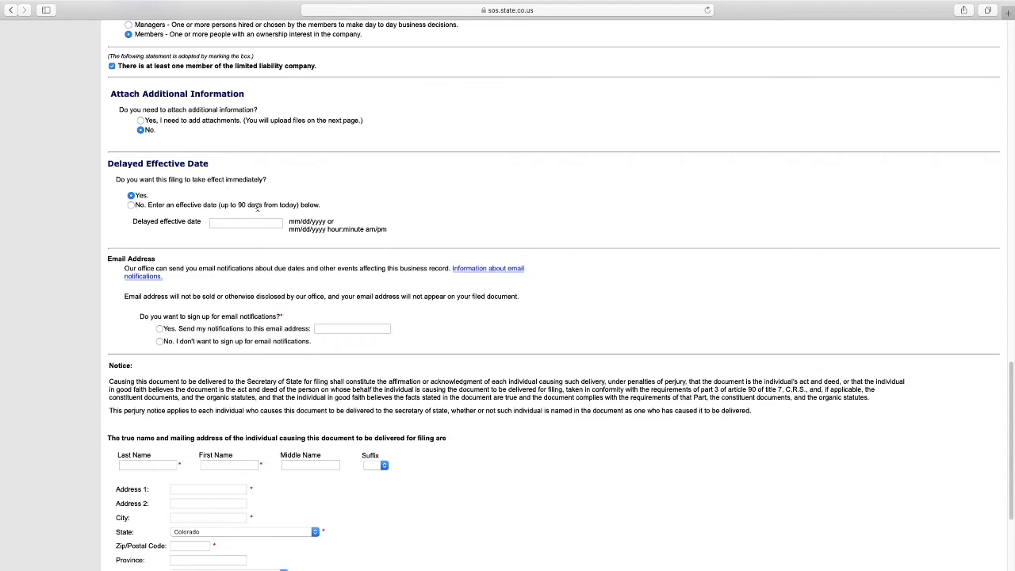
Try the option to enter a delayed effective date, and set the filing back to take effect immediately
left_click(131, 204)
left_click(213, 222)
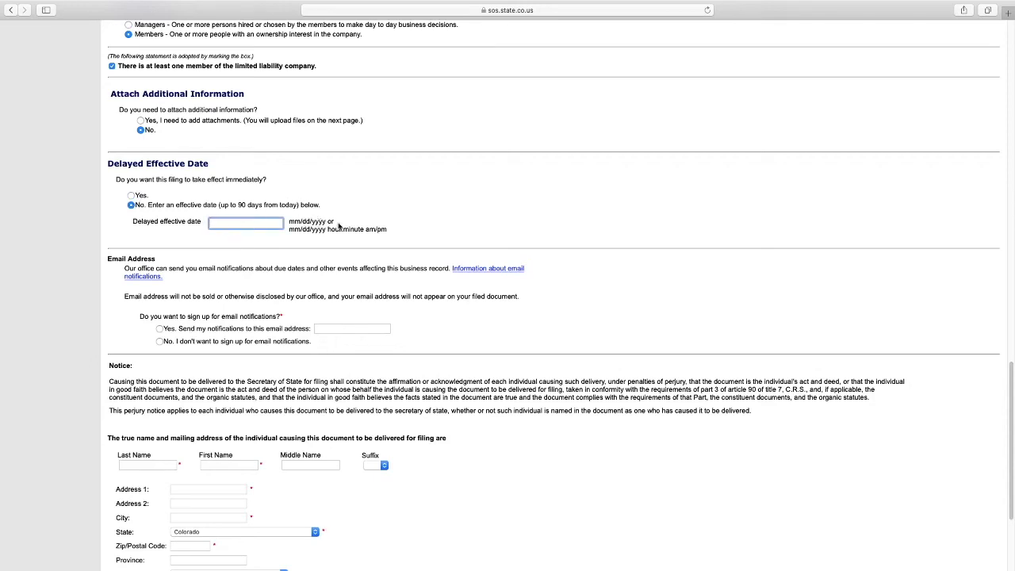
left_click(131, 196)
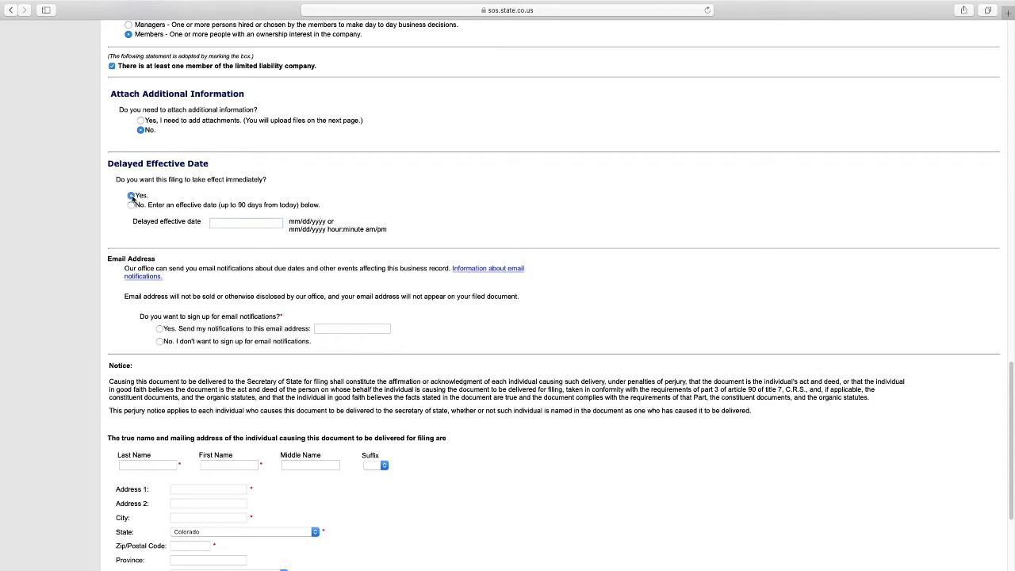
Decline to sign up for email notifications about the business record
scroll(189, 225, "down", 1)
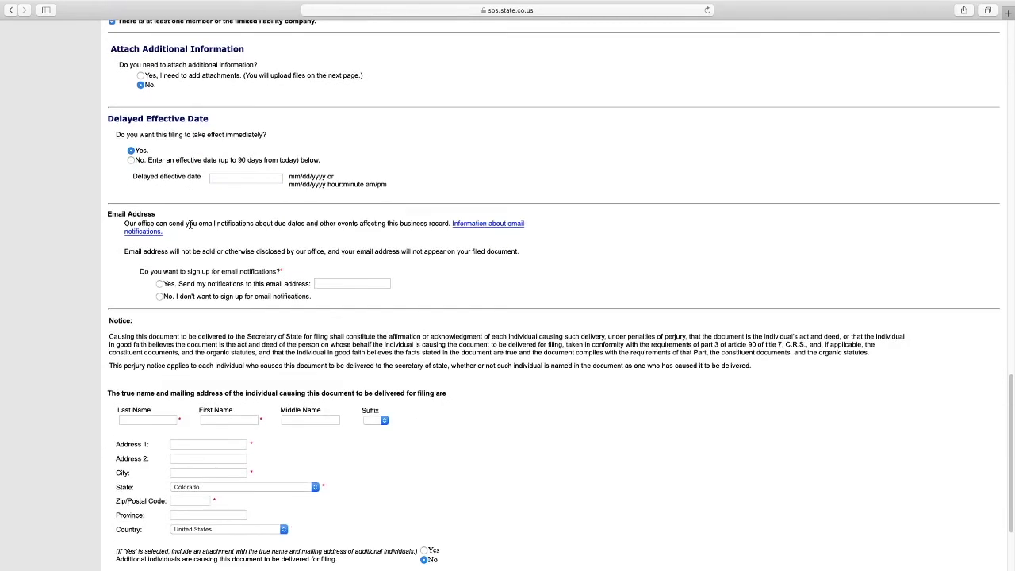
scroll(205, 208, "down", 1)
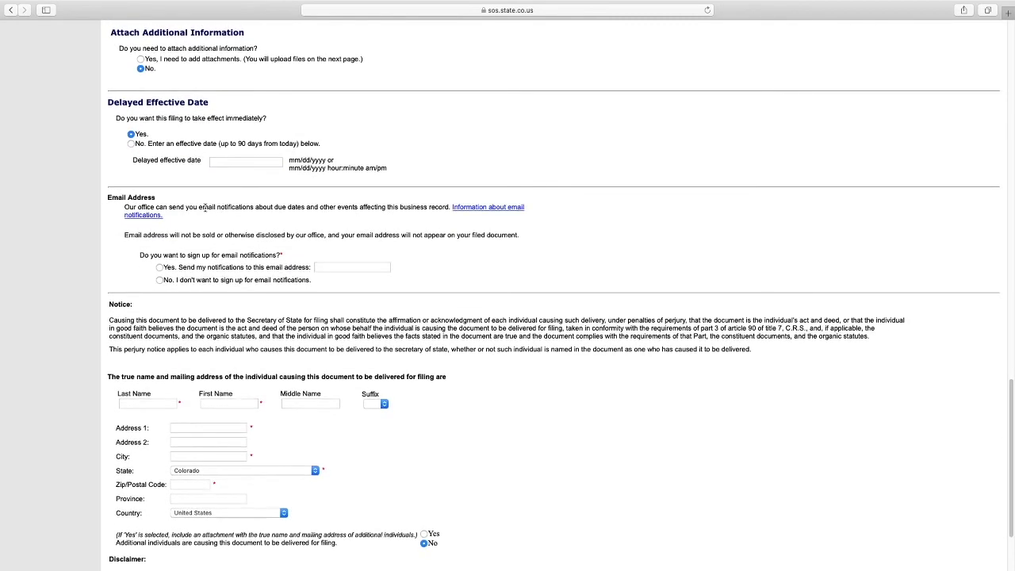
scroll(245, 219, "down", 1)
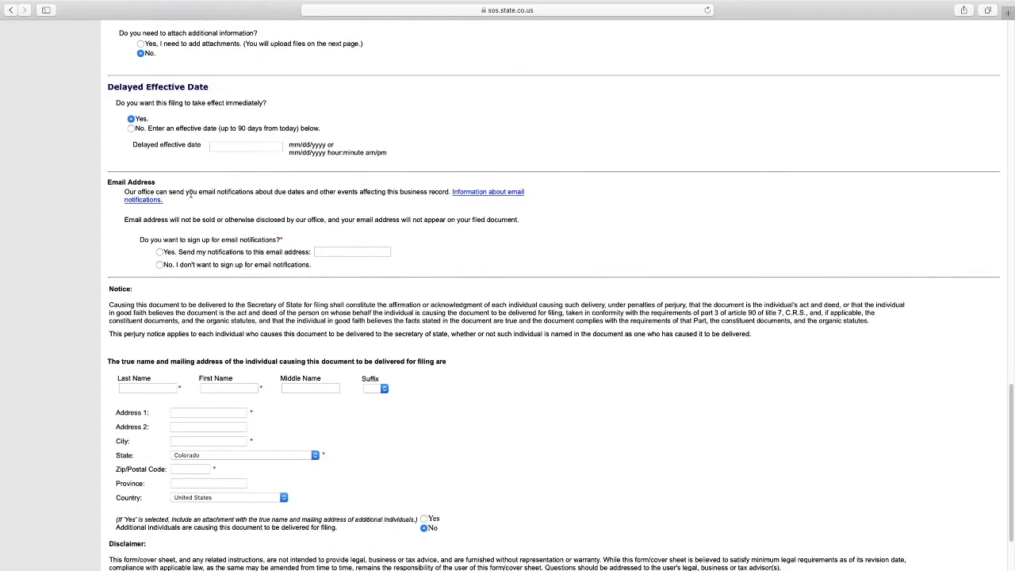
scroll(367, 202, "down", 1)
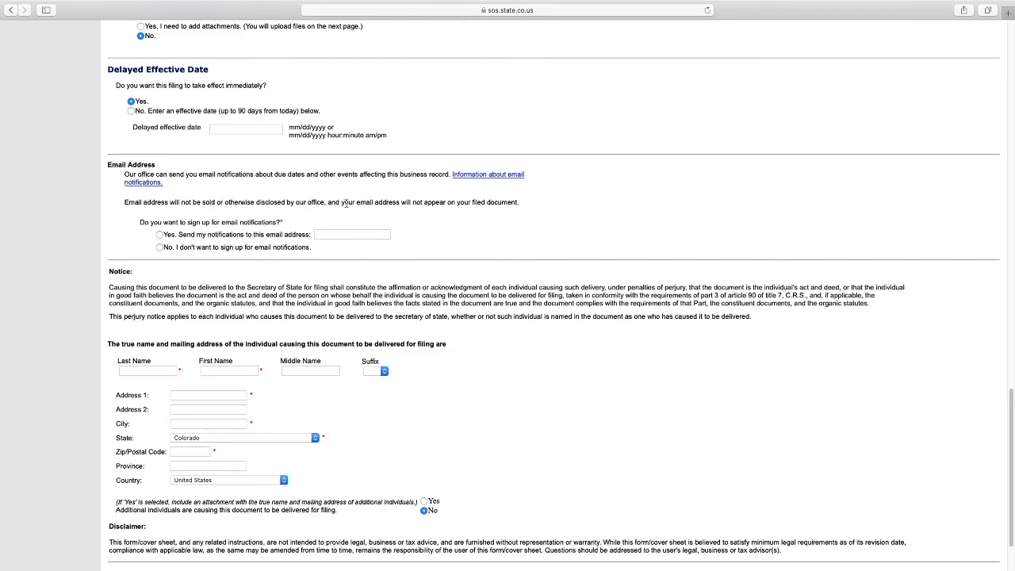
scroll(257, 195, "down", 1)
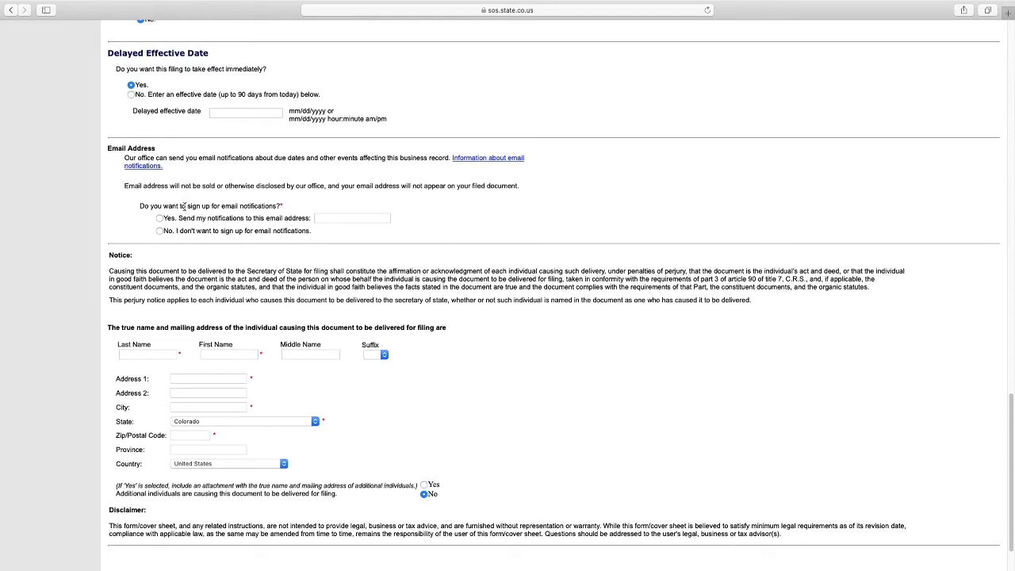
left_click(161, 219)
left_click(324, 219)
left_click(293, 230)
Go through the last, first and middle name fields for the individual causing the document to be delivered for filing
scroll(318, 230, "down", 2)
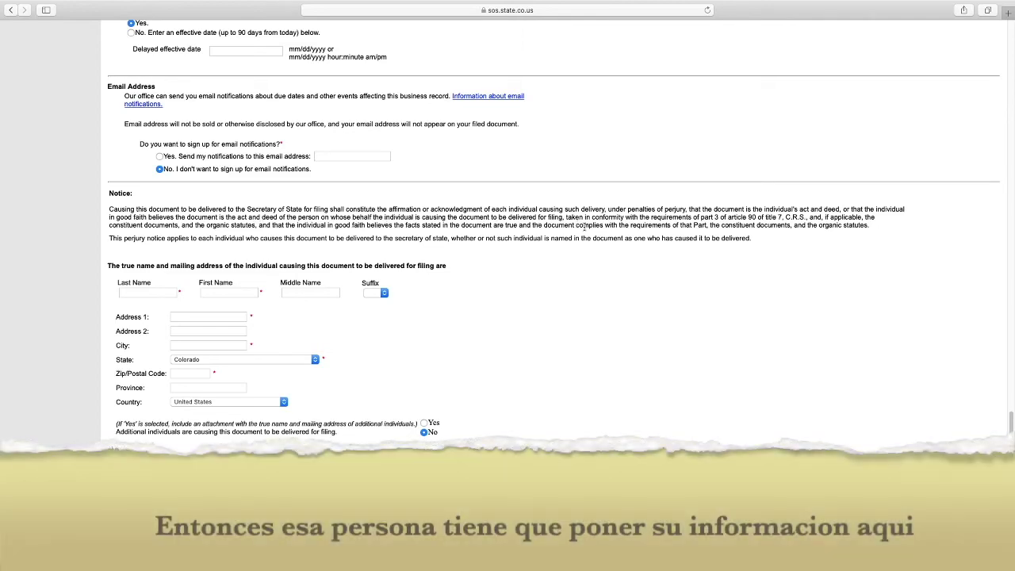
left_click(139, 292)
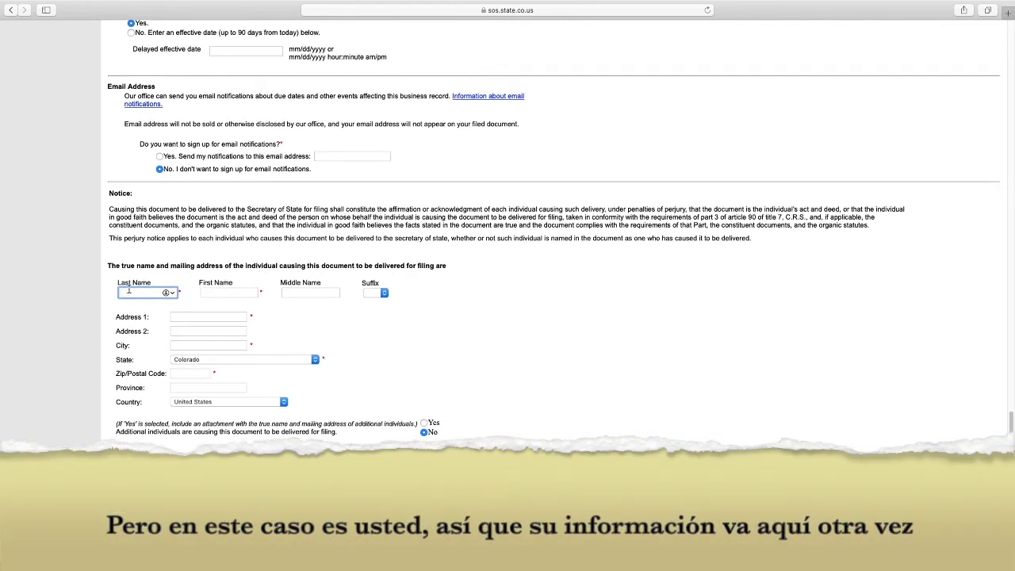
left_click(204, 291)
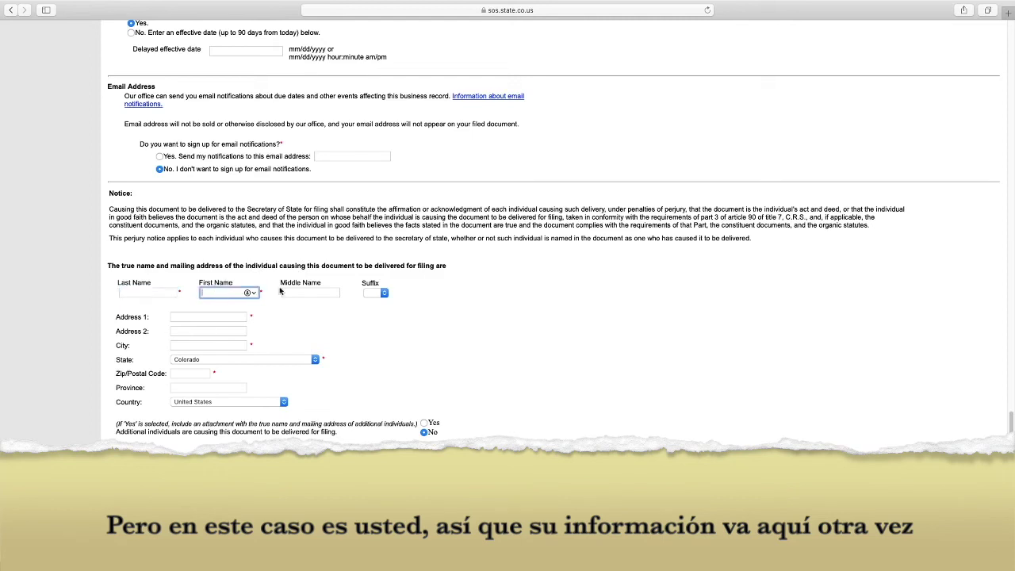
left_click(308, 291)
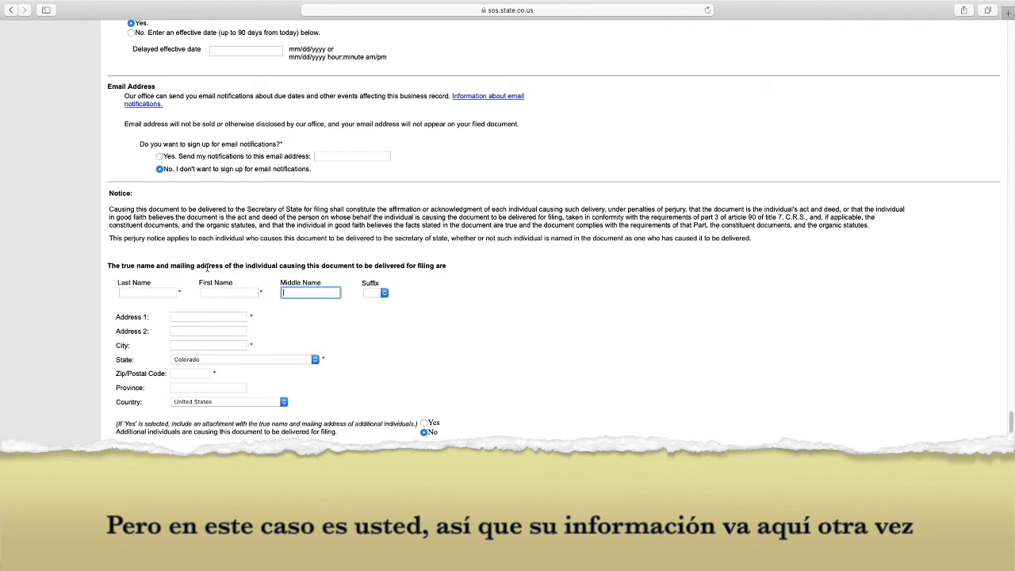
left_click(163, 292)
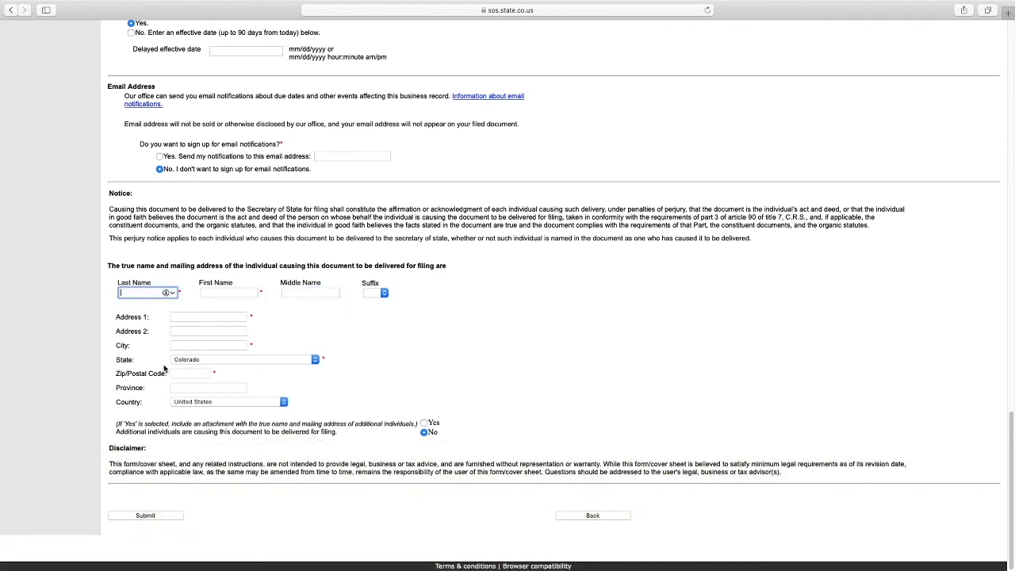
Submit the completed filing form and continue from the document review to payment
scroll(190, 309, "up", 6)
scroll(187, 177, "down", 6)
left_click(136, 516)
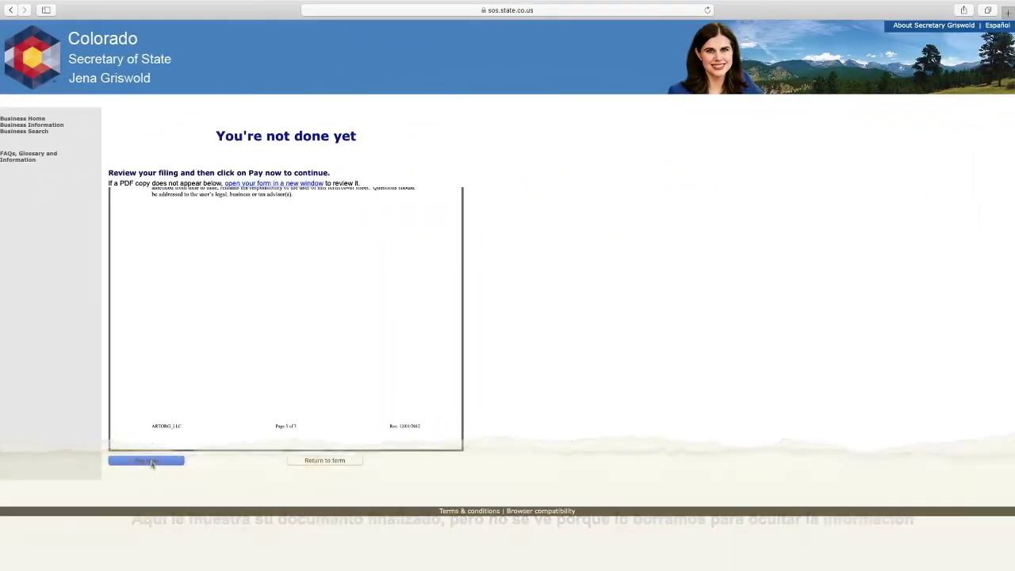
left_click(152, 464)
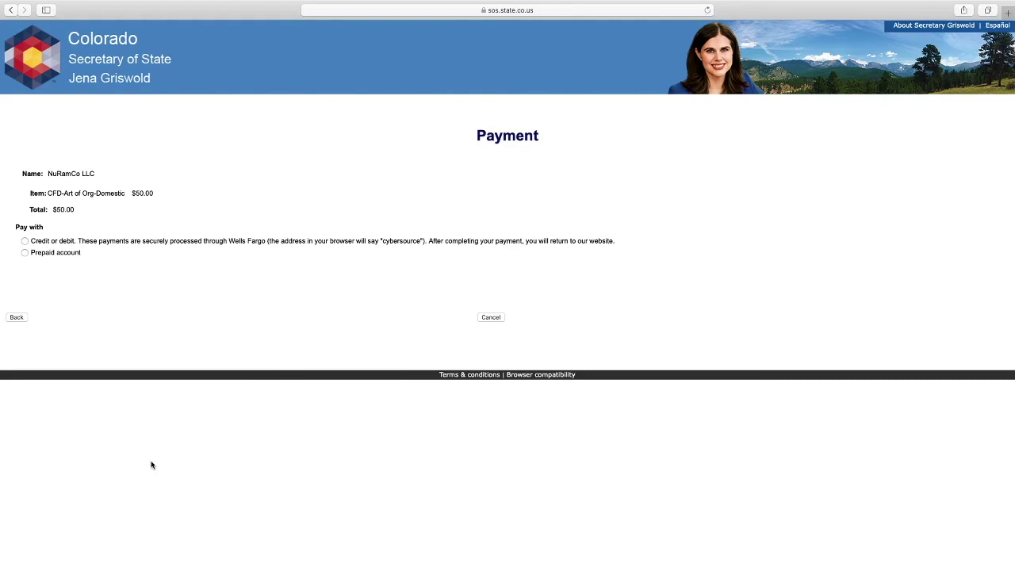
Choose to pay by credit or debit, and set the billing address state to Colorado
left_click(25, 242)
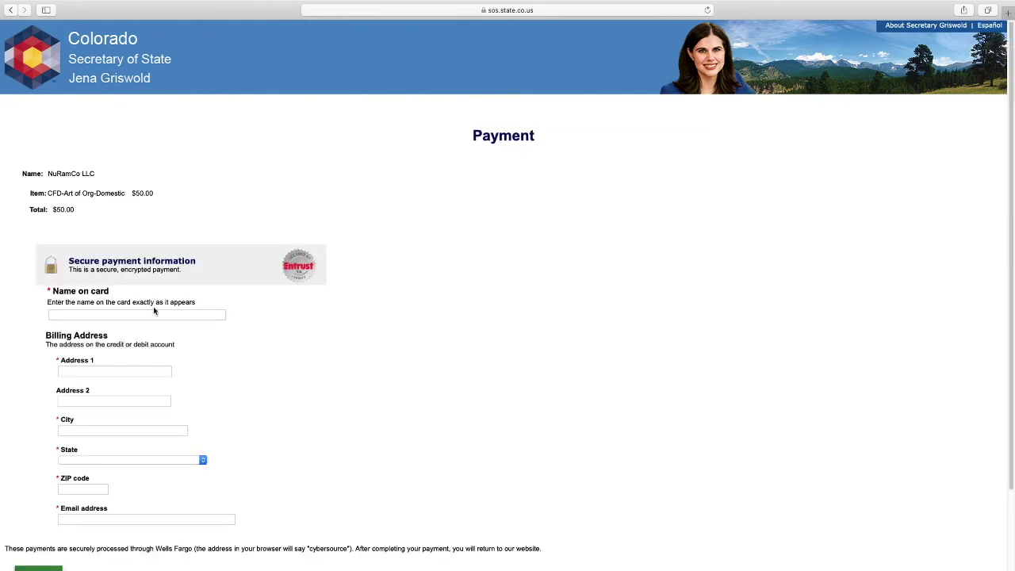
scroll(143, 333, "down", 1)
left_click(100, 291)
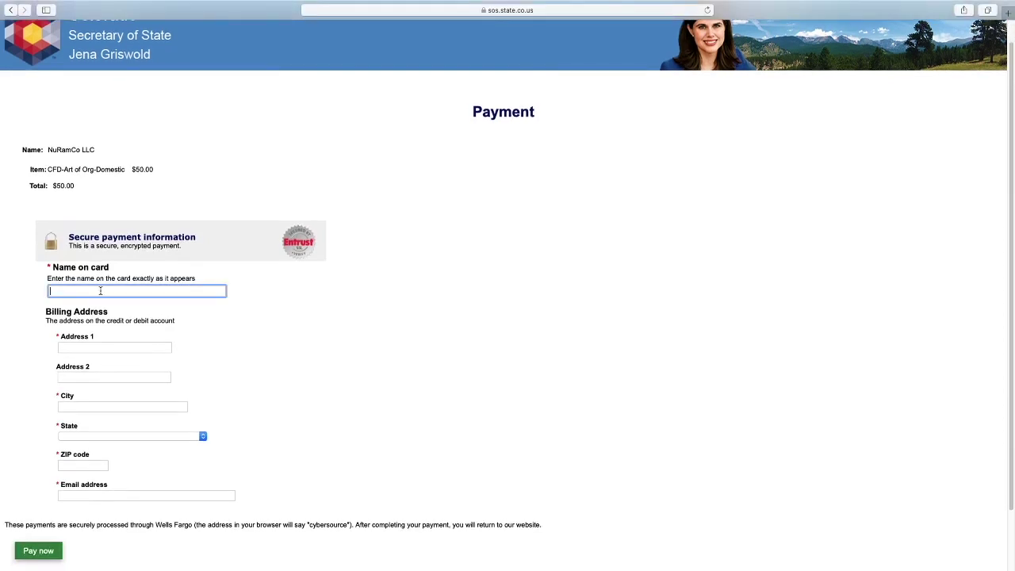
left_click(104, 346)
scroll(103, 348, "down", 1)
scroll(103, 349, "down", 1)
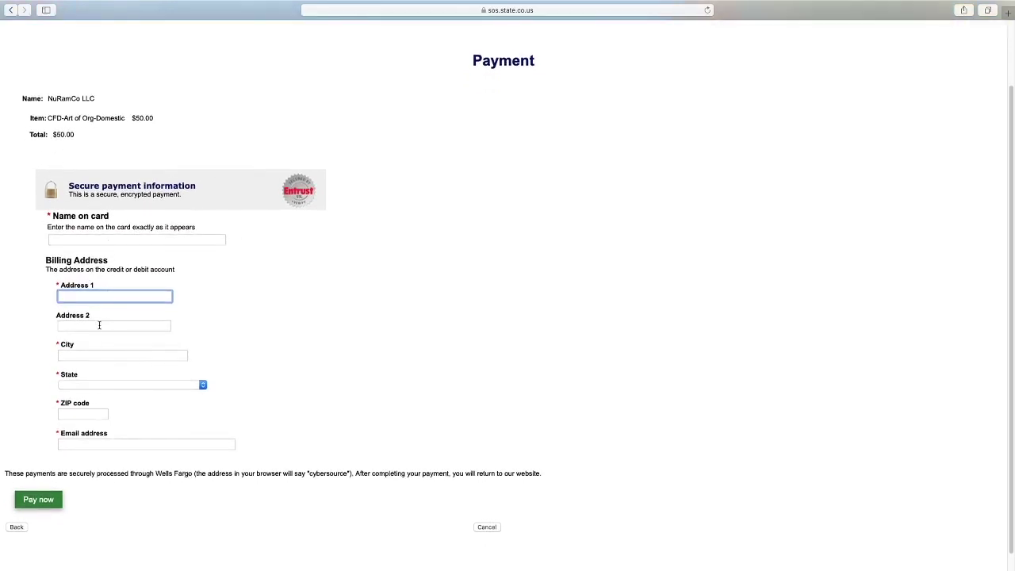
left_click(94, 353)
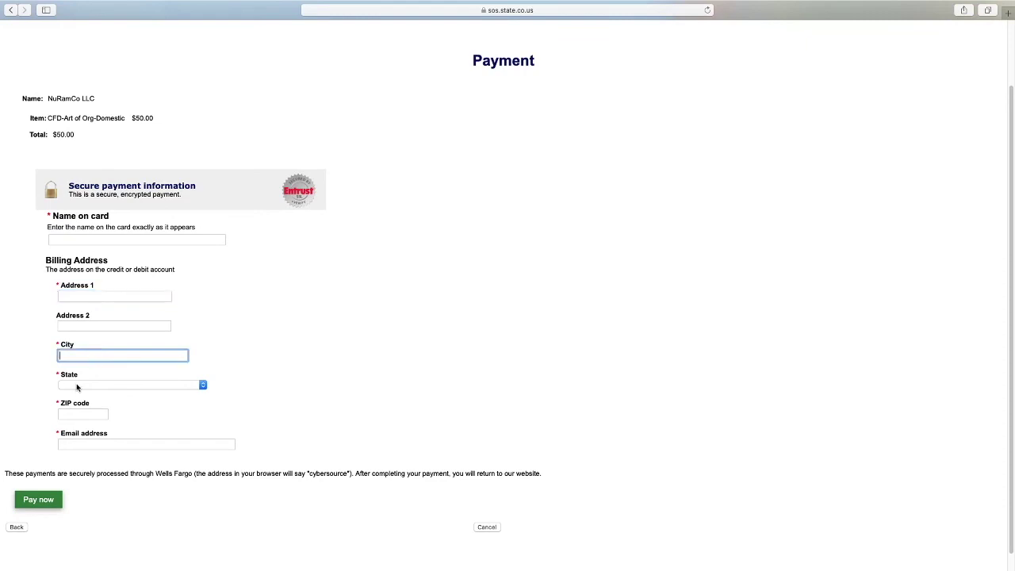
left_click(79, 385)
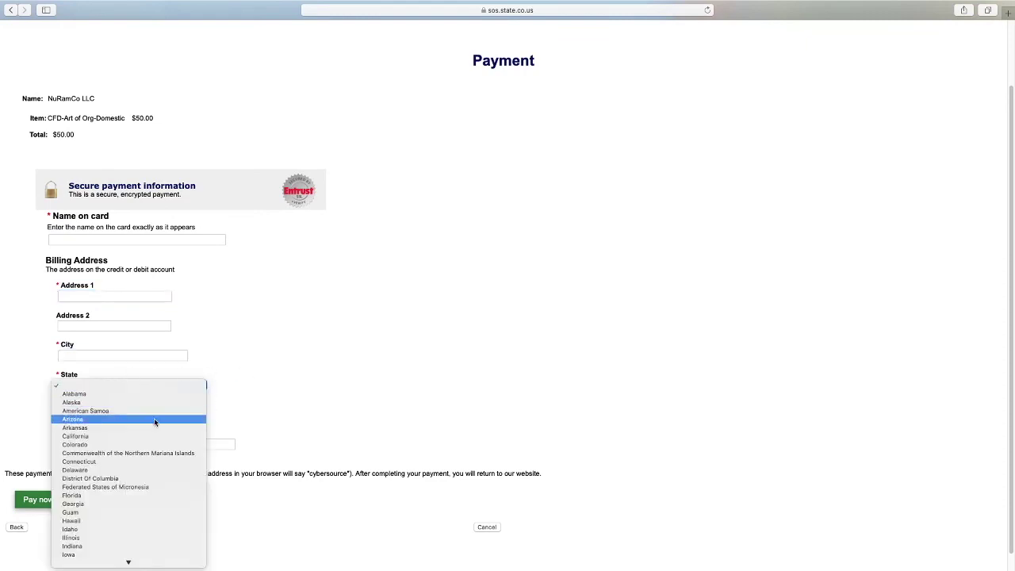
left_click(88, 442)
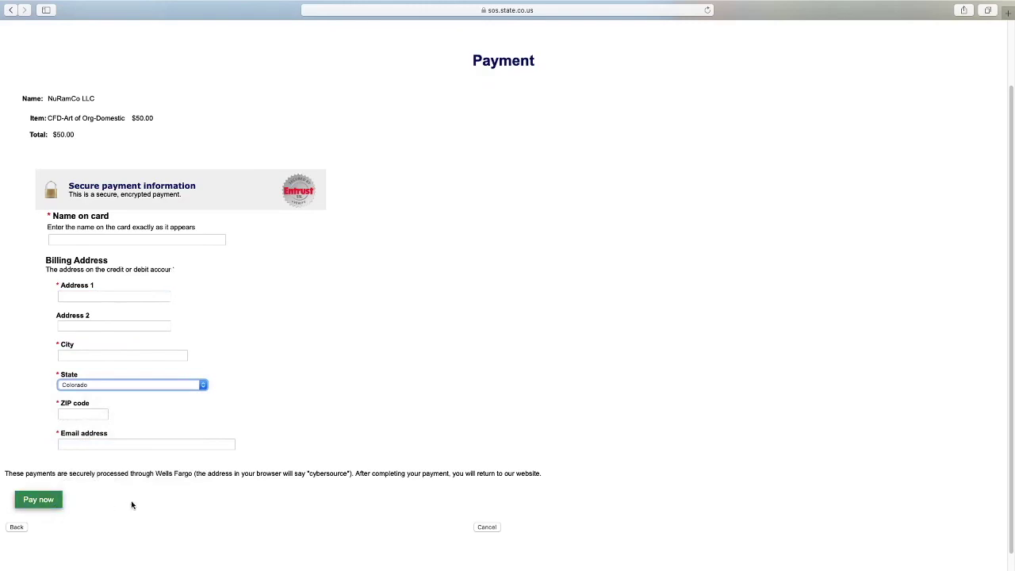
scroll(218, 458, "down", 1)
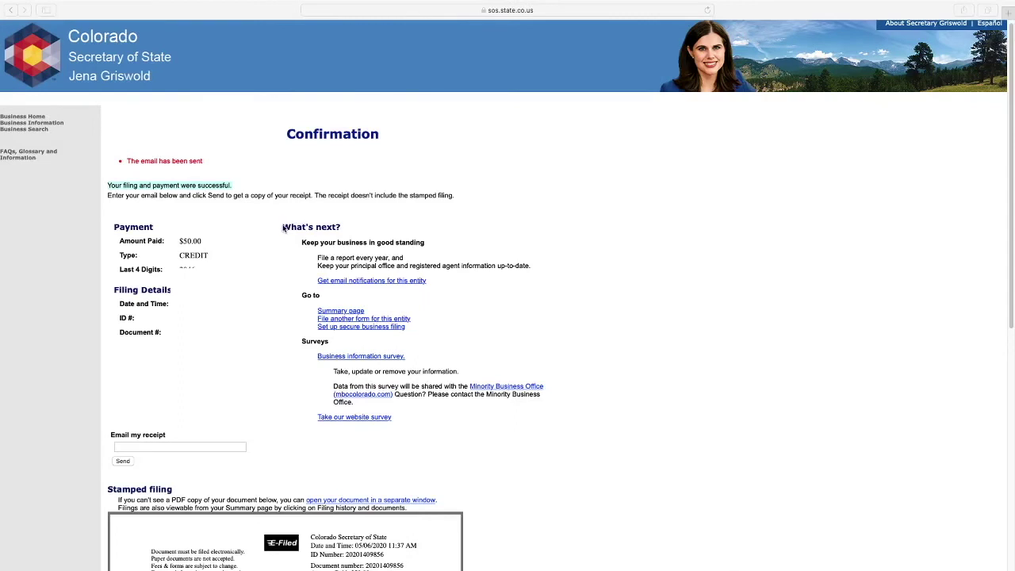
Review the next steps on the confirmation page, highlighting the requirement to file a report every year
triple_click(339, 227)
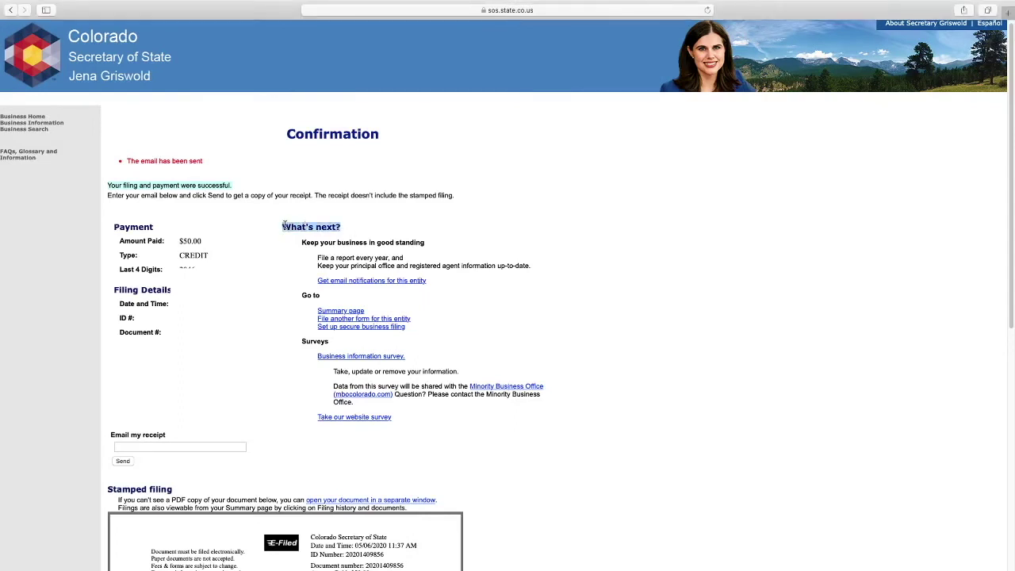
left_click(318, 242)
left_click_drag(316, 257, 408, 260)
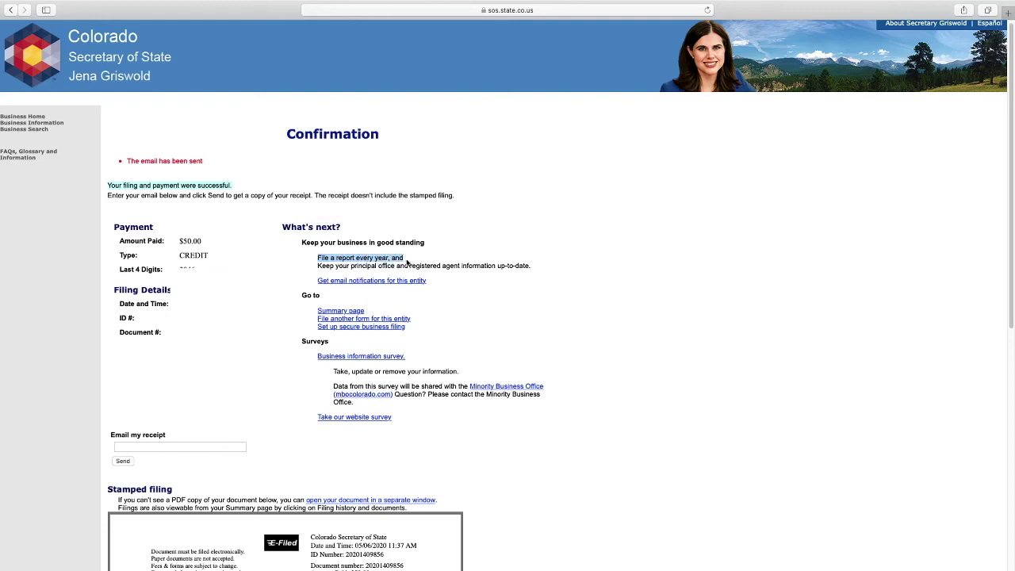
left_click(316, 259)
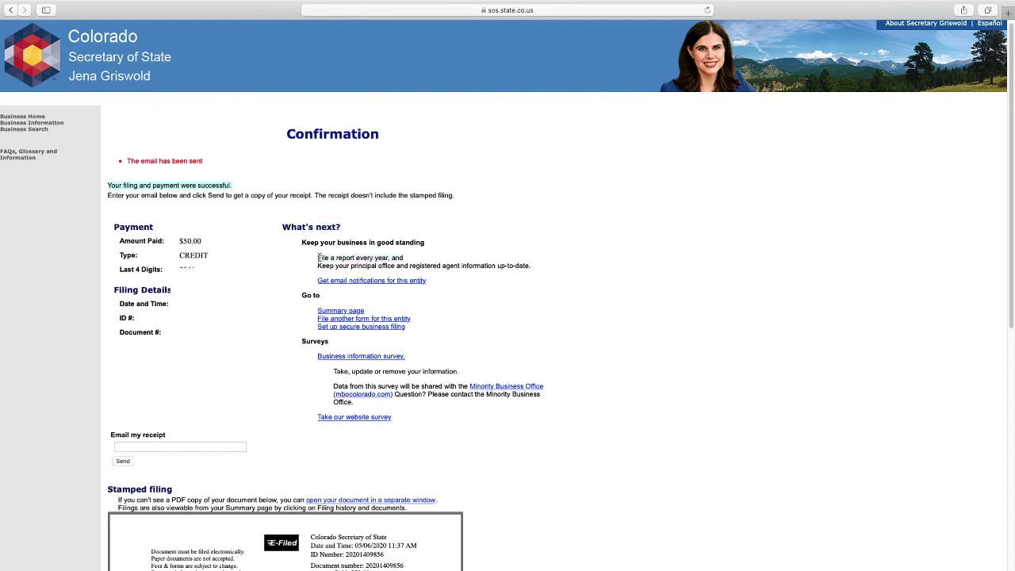
left_click_drag(318, 257, 389, 262)
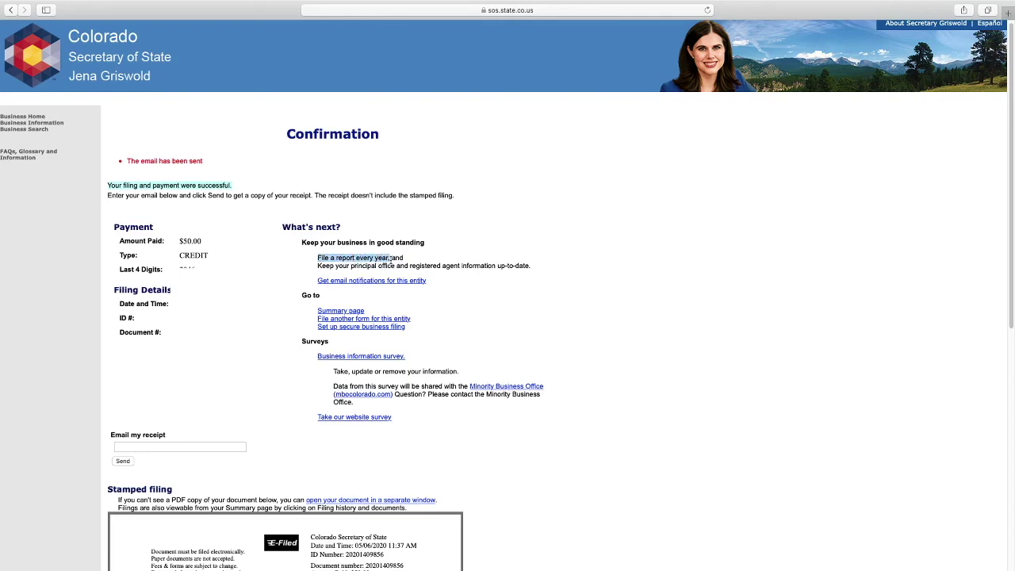
left_click(315, 260)
left_click_drag(317, 258, 388, 259)
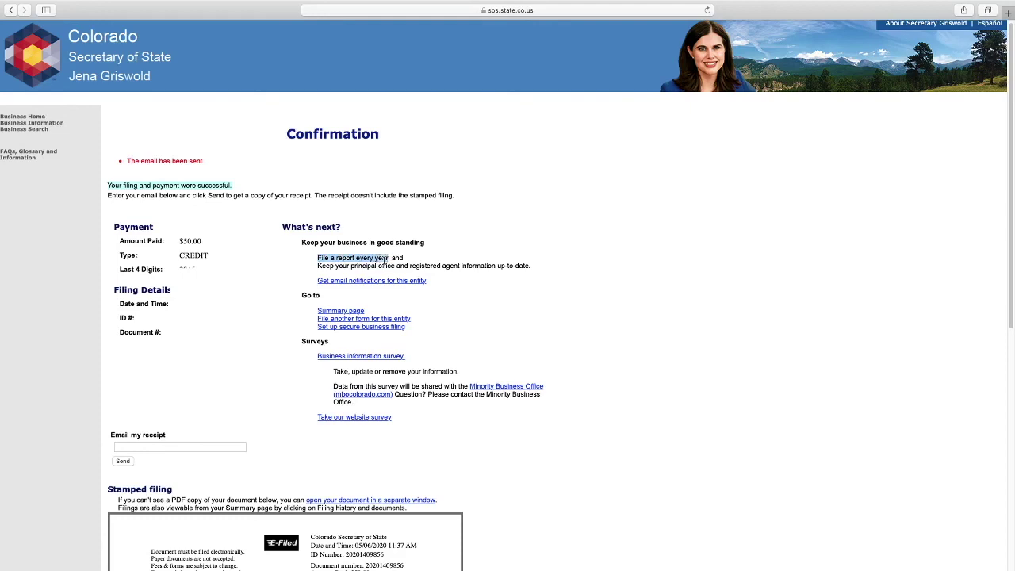